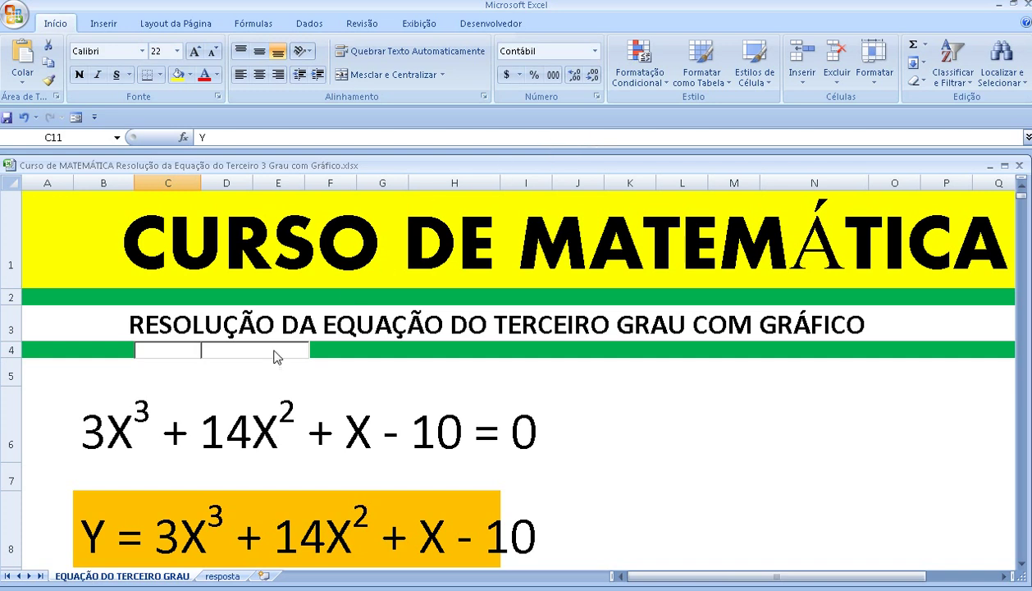
Widen column H until the whole row-6 equation fits inside the orange band.
{"action": "left_click", "coordinate": [108, 417]}
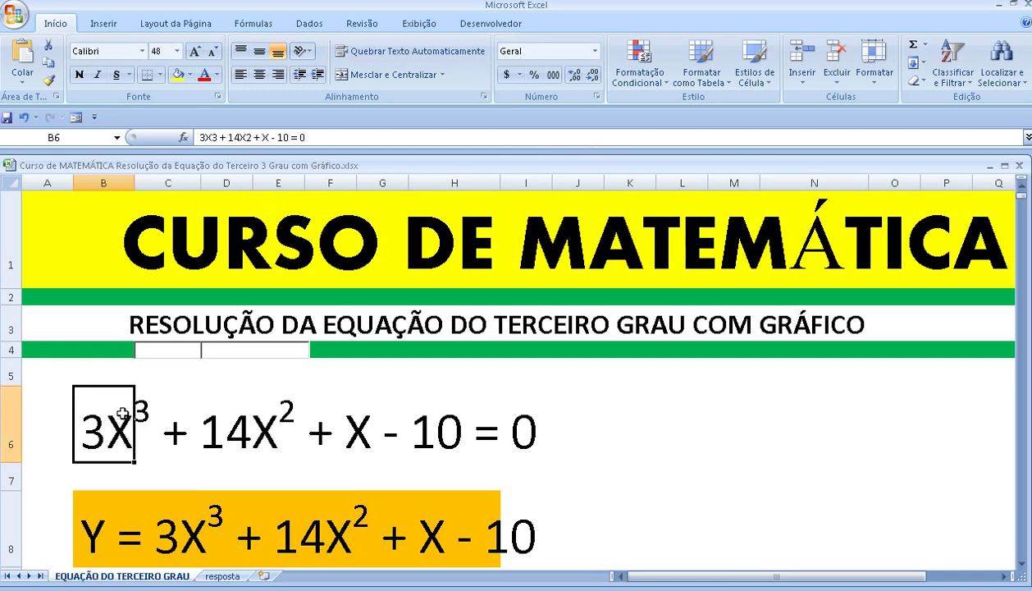
{"action": "left_click_drag", "start_coordinate": [109, 418], "coordinate": [506, 434]}
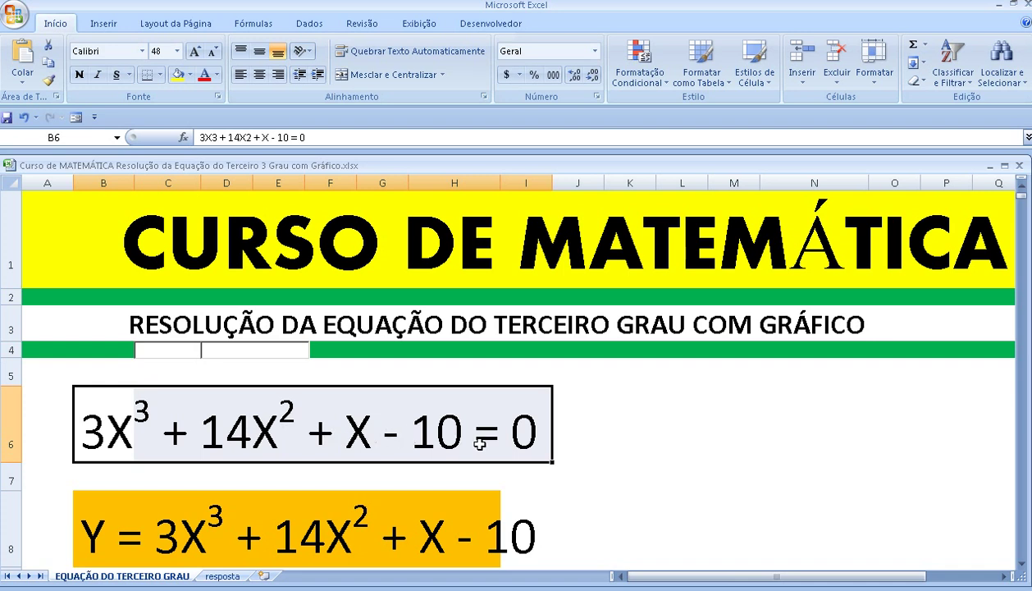
{"action": "scroll", "coordinate": [623, 430], "scroll_direction": "down", "scroll_amount": 1}
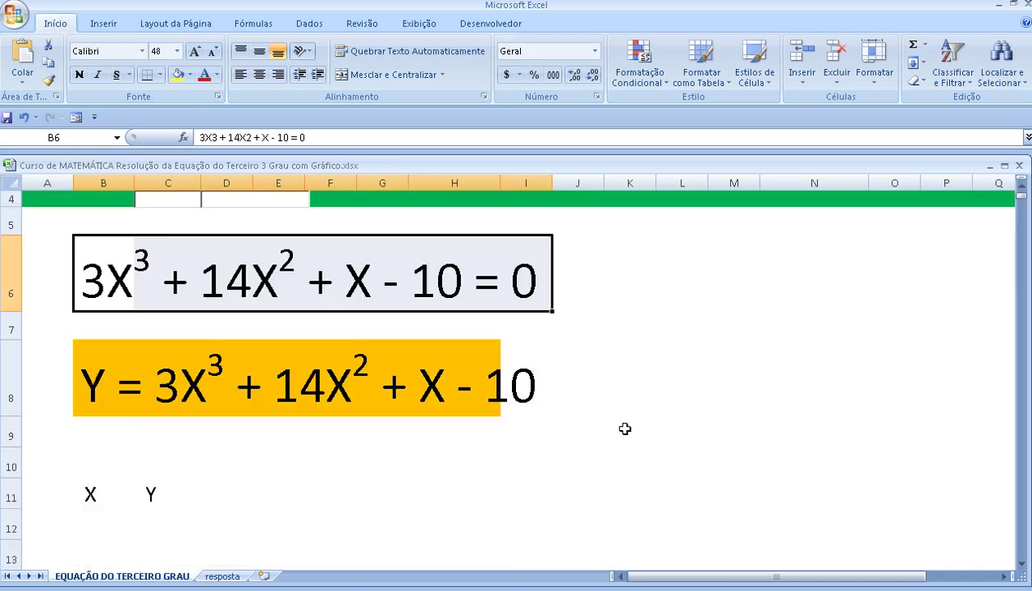
{"action": "left_click", "coordinate": [110, 266]}
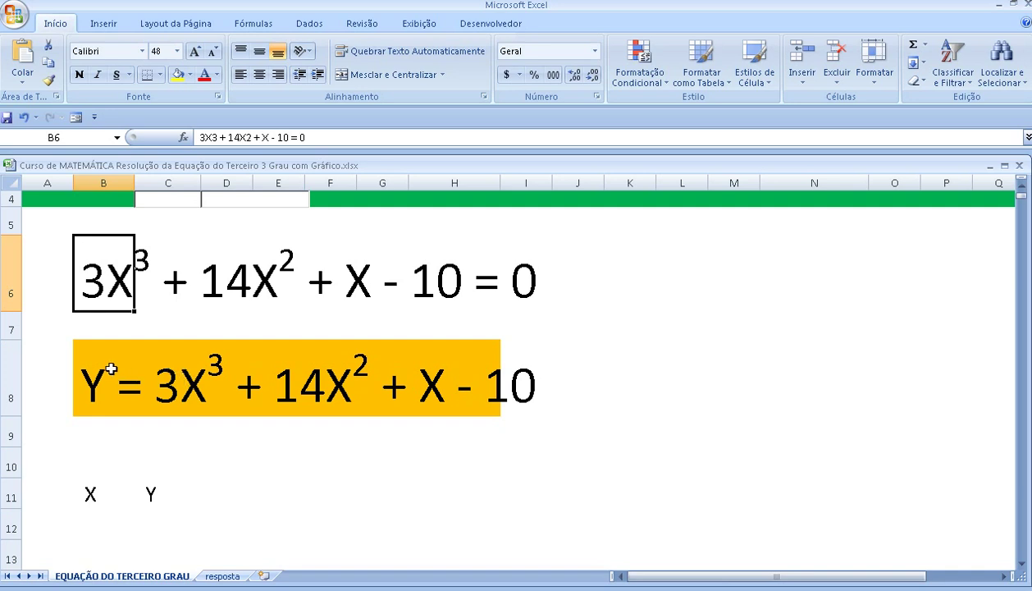
{"action": "left_click_drag", "start_coordinate": [502, 182], "coordinate": [534, 190]}
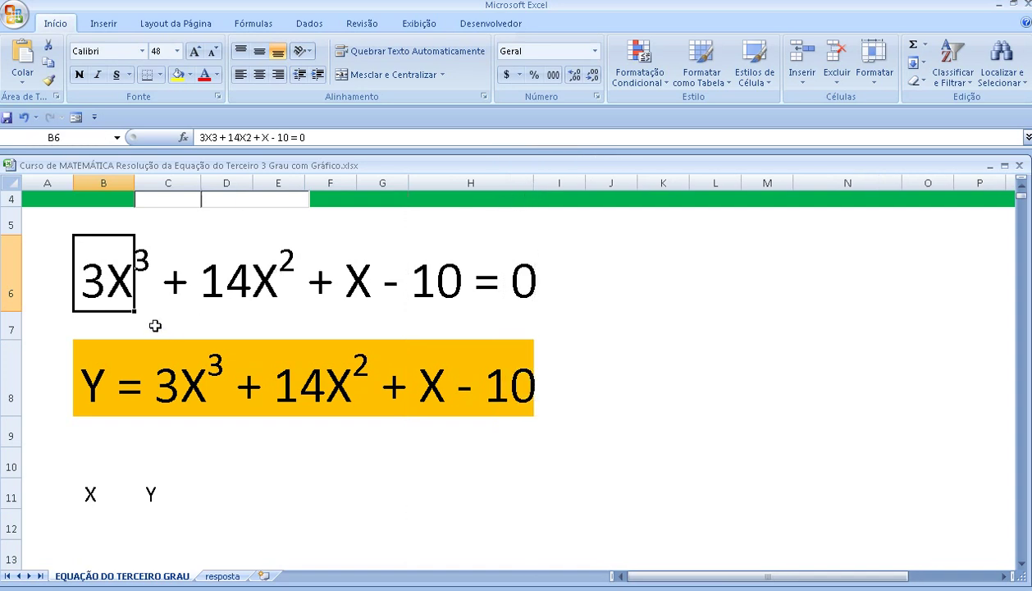
{"action": "mouse_move", "coordinate": [105, 264]}
{"action": "left_mouse_down"}
{"action": "mouse_move", "coordinate": [198, 278]}
{"action": "mouse_move", "coordinate": [427, 279]}
{"action": "left_mouse_up"}
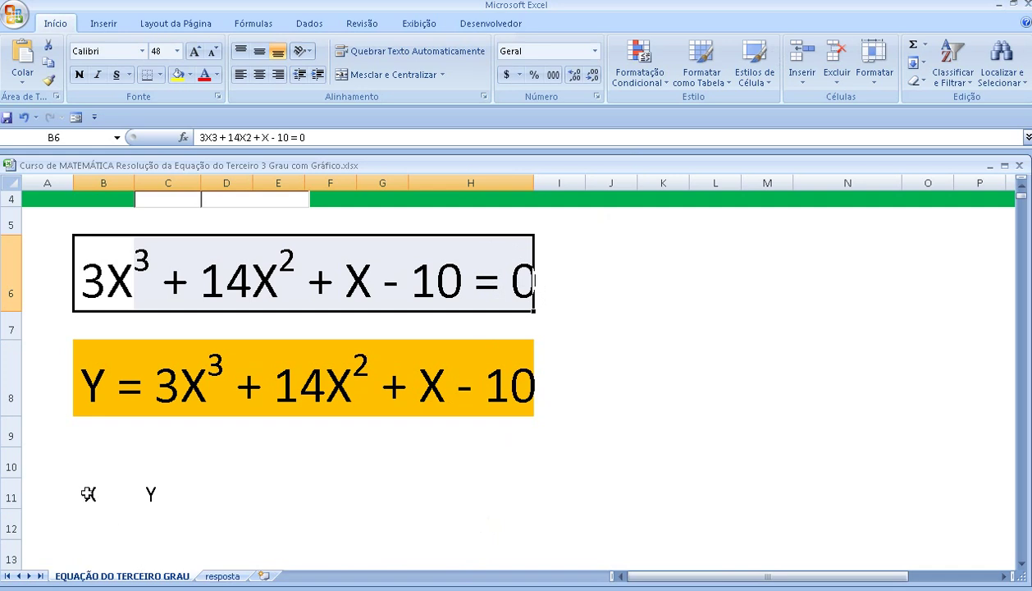
Check the X and Y heading cells B11 and C11, then select B12.
{"action": "left_click_drag", "start_coordinate": [88, 489], "coordinate": [137, 540]}
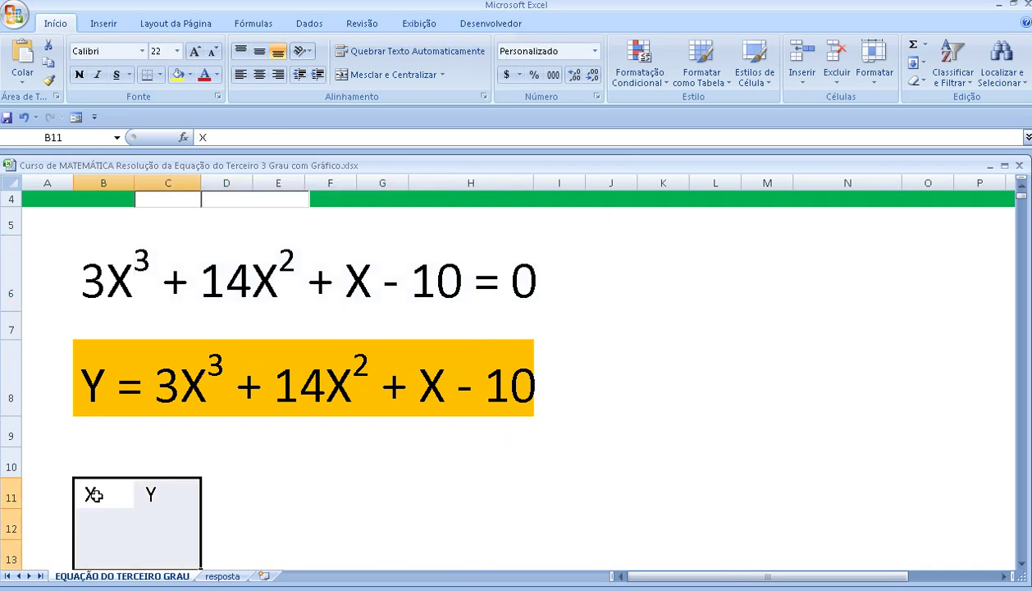
{"action": "left_click", "coordinate": [95, 494]}
{"action": "left_click", "coordinate": [148, 492]}
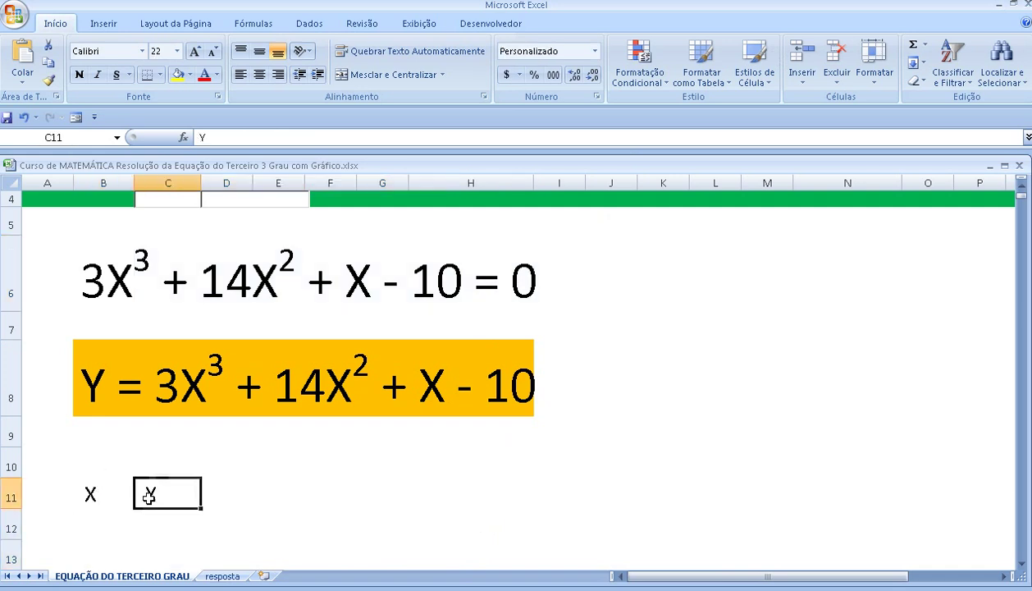
{"action": "left_click", "coordinate": [98, 527]}
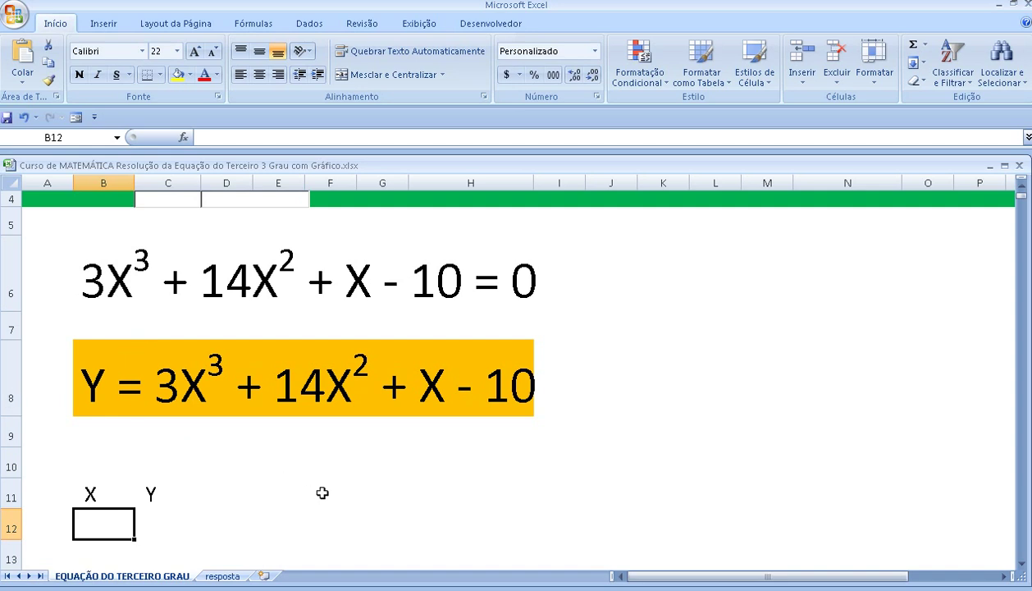
Enter -1 in B12 and widen column B so it shows -1,0000.
{"action": "type", "text": "-1"}
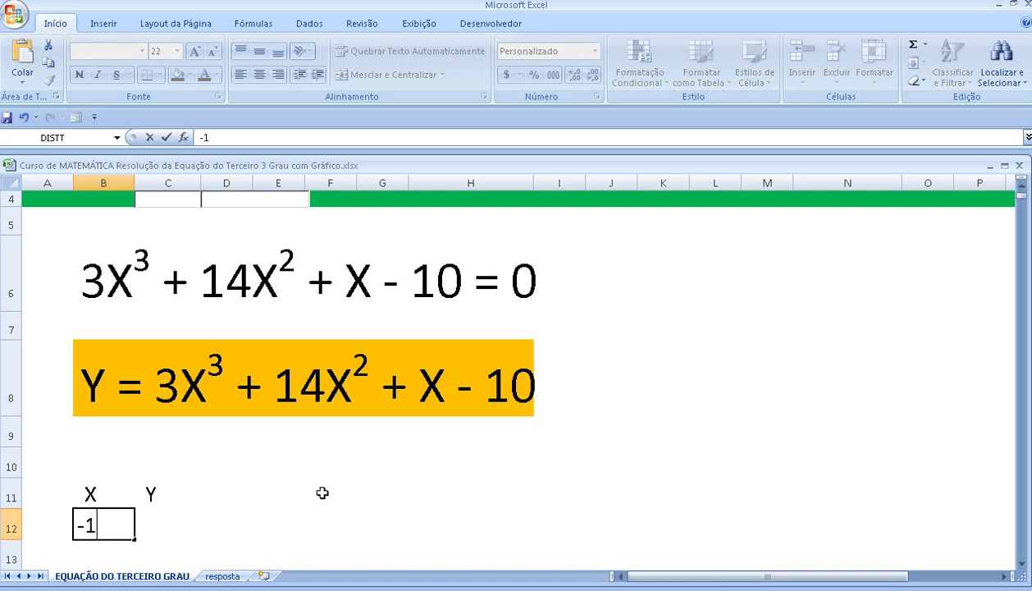
{"action": "key", "text": "Return"}
{"action": "key", "text": "Up"}
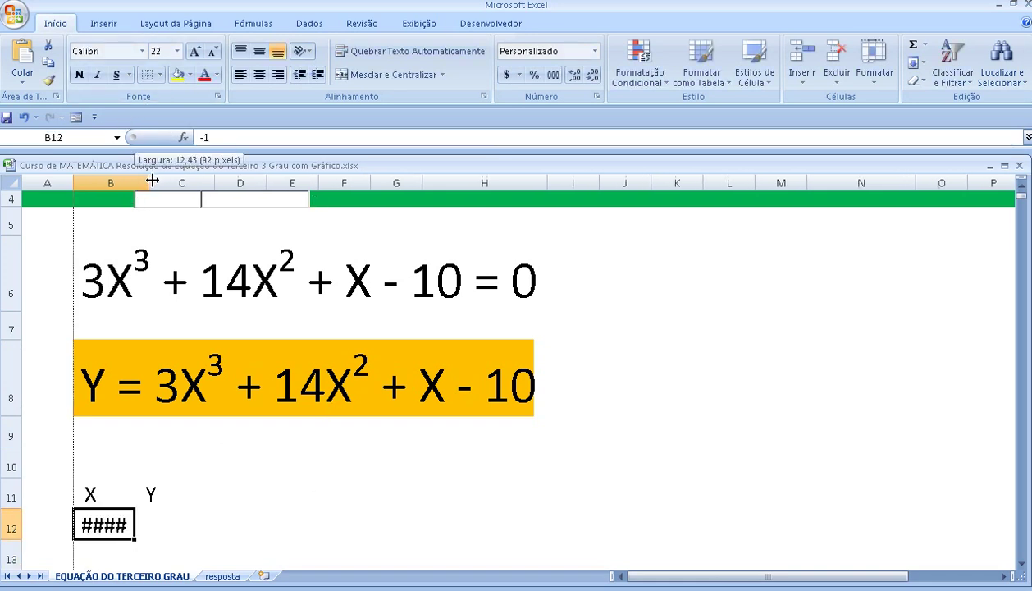
{"action": "left_click_drag", "start_coordinate": [135, 182], "coordinate": [165, 182]}
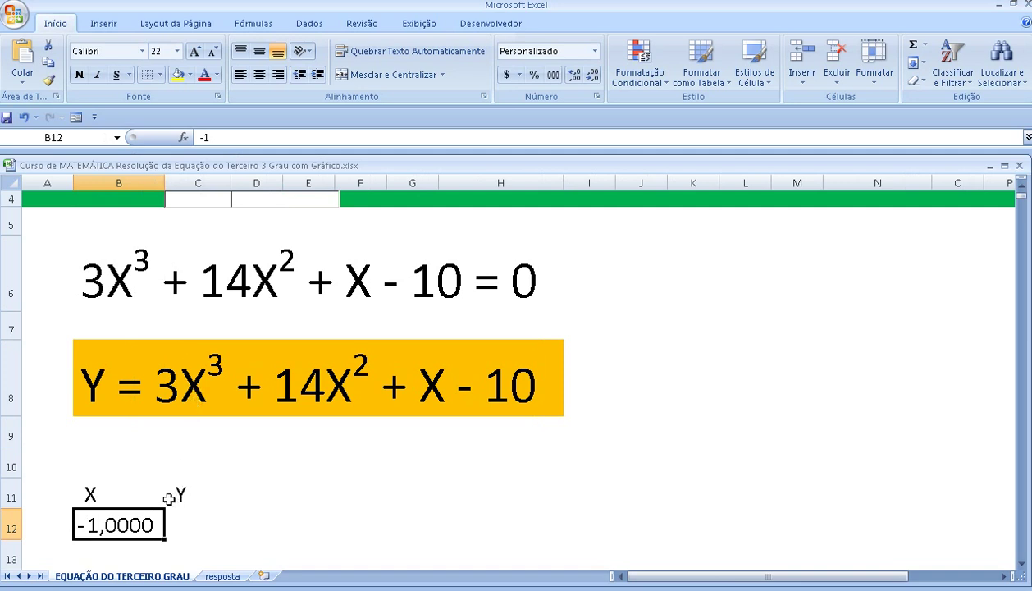
{"action": "left_click", "coordinate": [187, 519]}
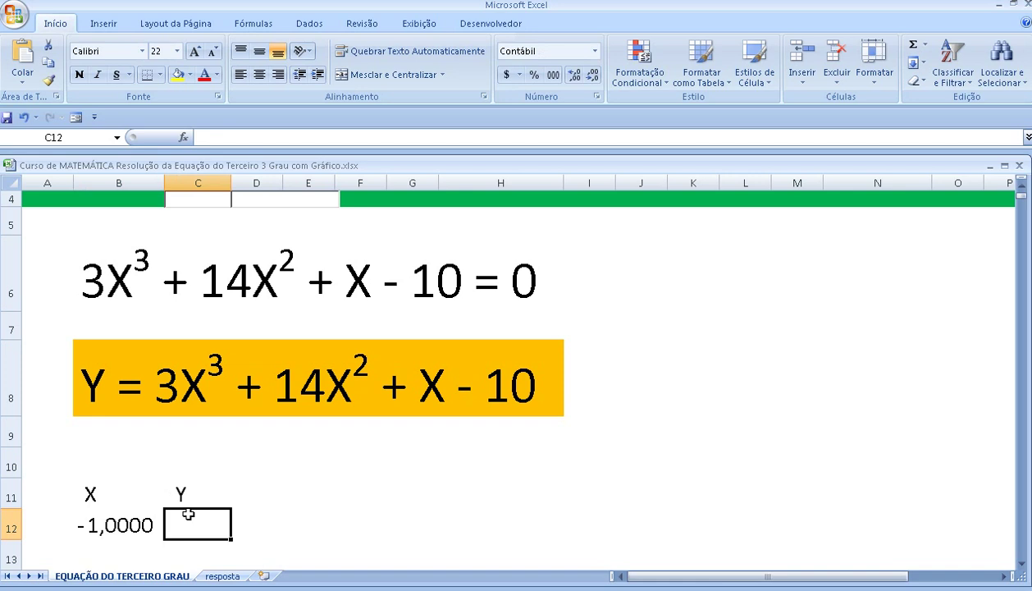
Enter =3*(B12^3) in C12, giving -3,00 for X = -1.
{"action": "type", "text": "="}
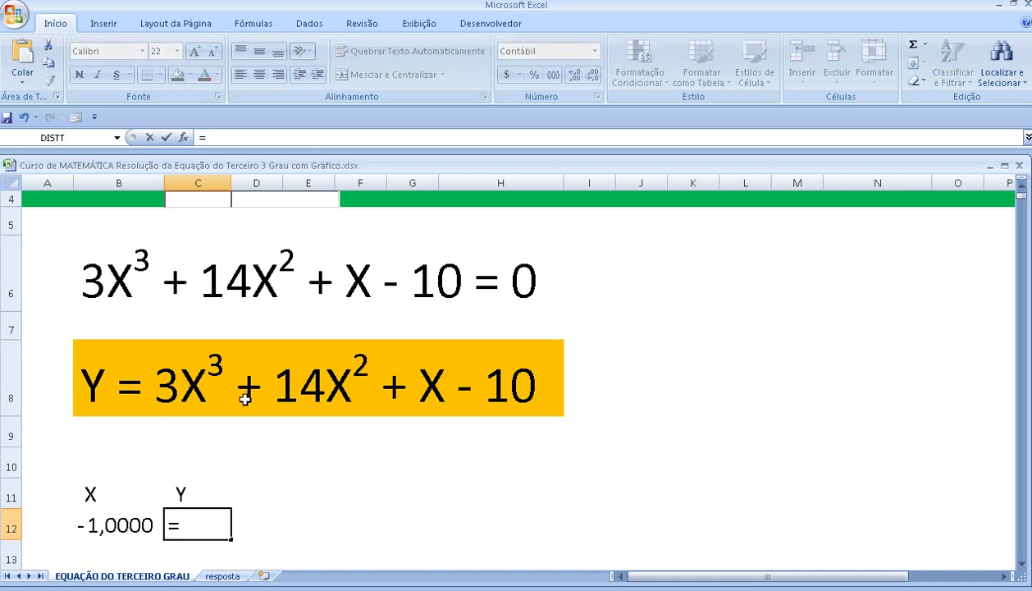
{"action": "type", "text": "3"}
{"action": "type", "text": "*"}
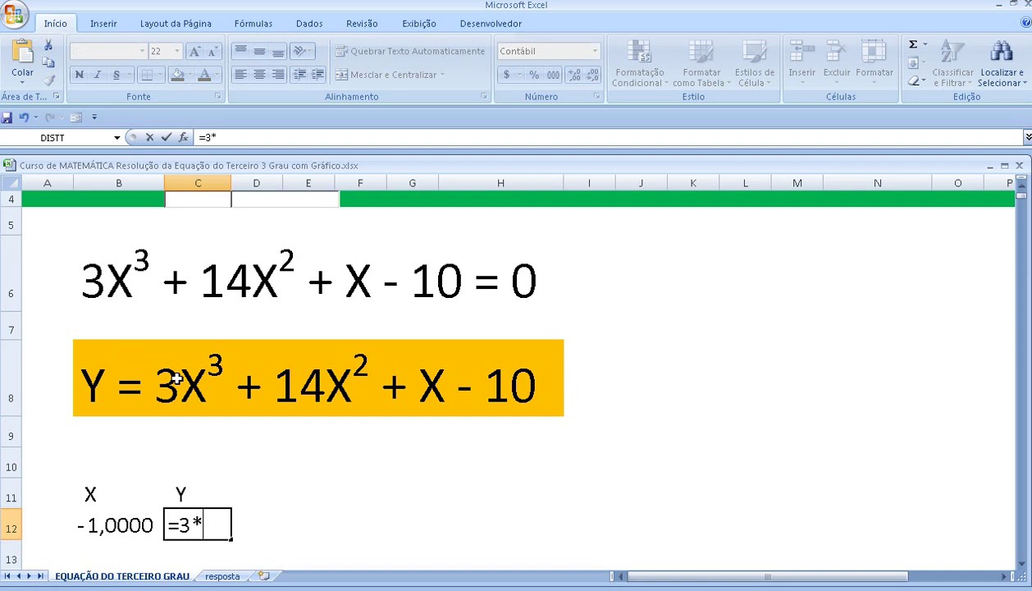
{"action": "type", "text": "("}
{"action": "left_click", "coordinate": [96, 524]}
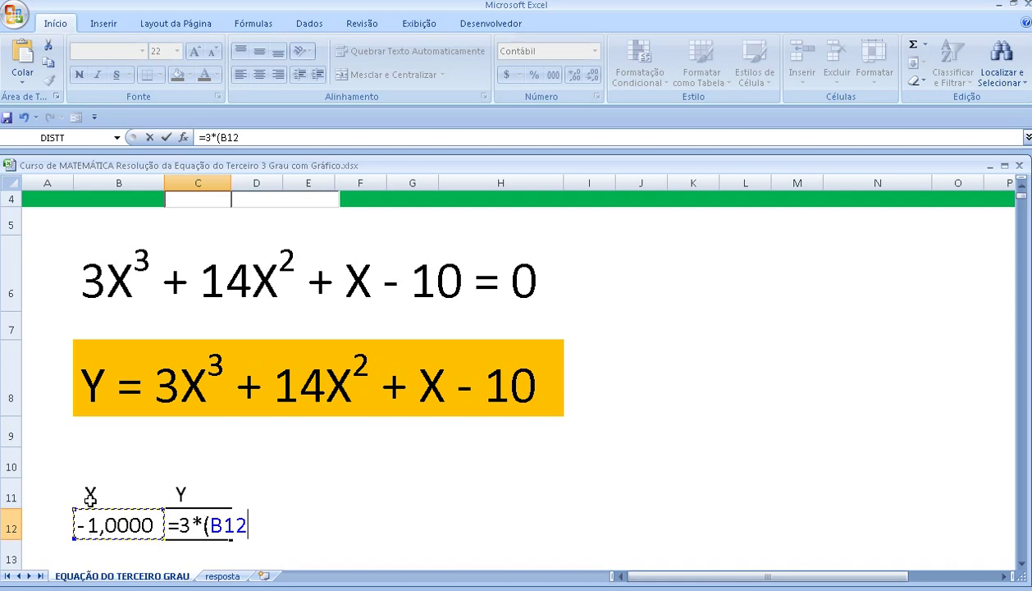
{"action": "type", "text": "^"}
{"action": "type", "text": "3)"}
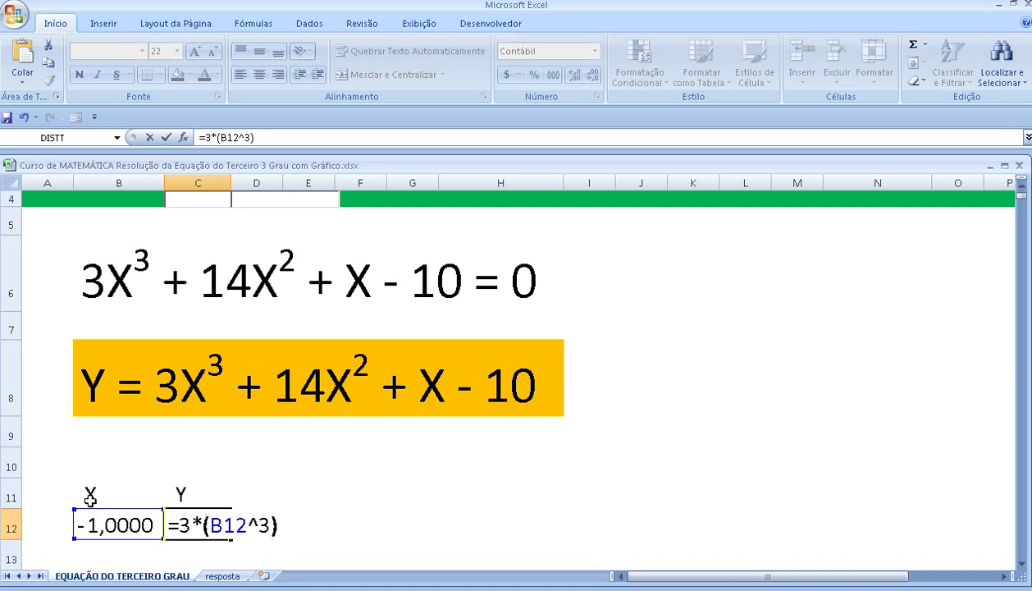
{"action": "key", "text": "Return"}
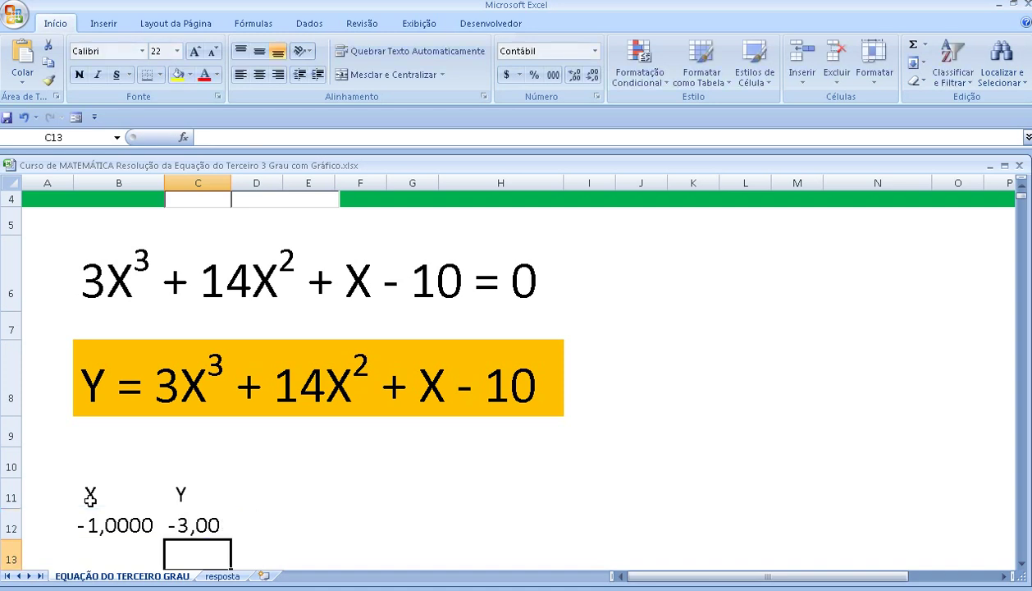
{"action": "key", "text": "Up"}
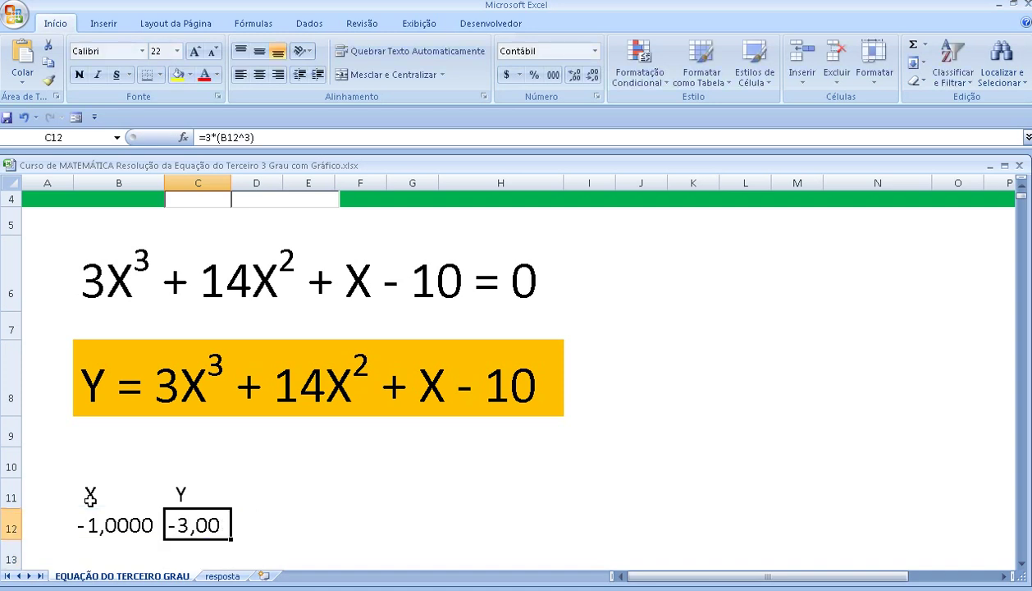
Add +14*(B12^2) to C12's formula and widen column C.
{"action": "left_click", "coordinate": [282, 141]}
{"action": "type", "text": "+"}
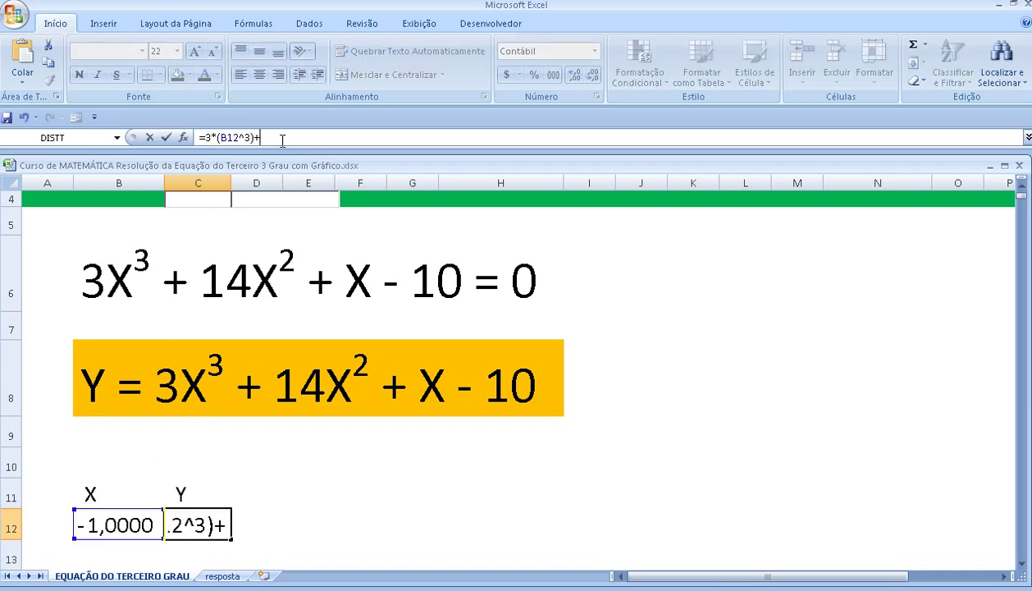
{"action": "type", "text": "14"}
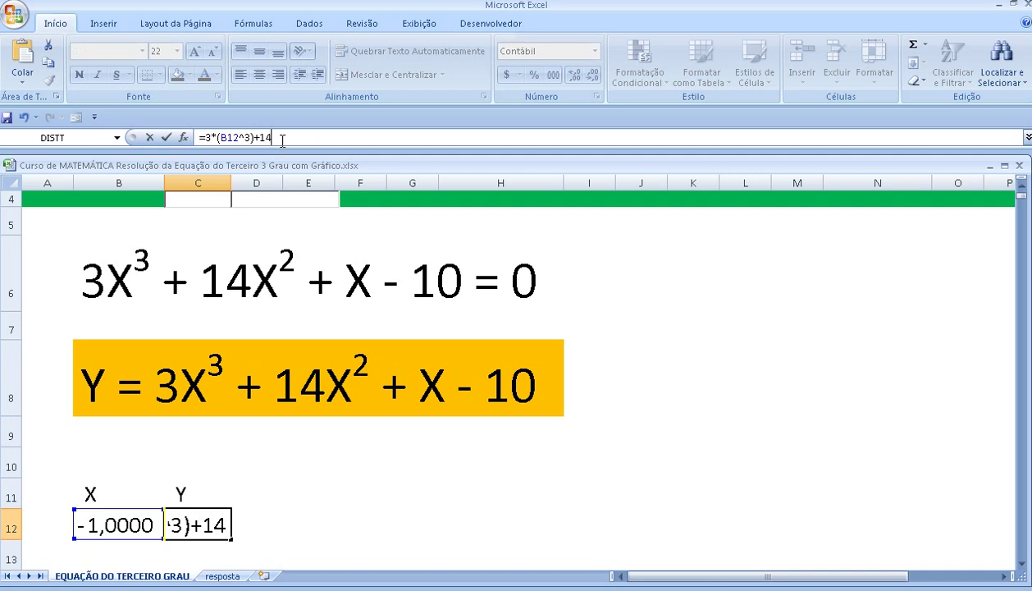
{"action": "type", "text": "*"}
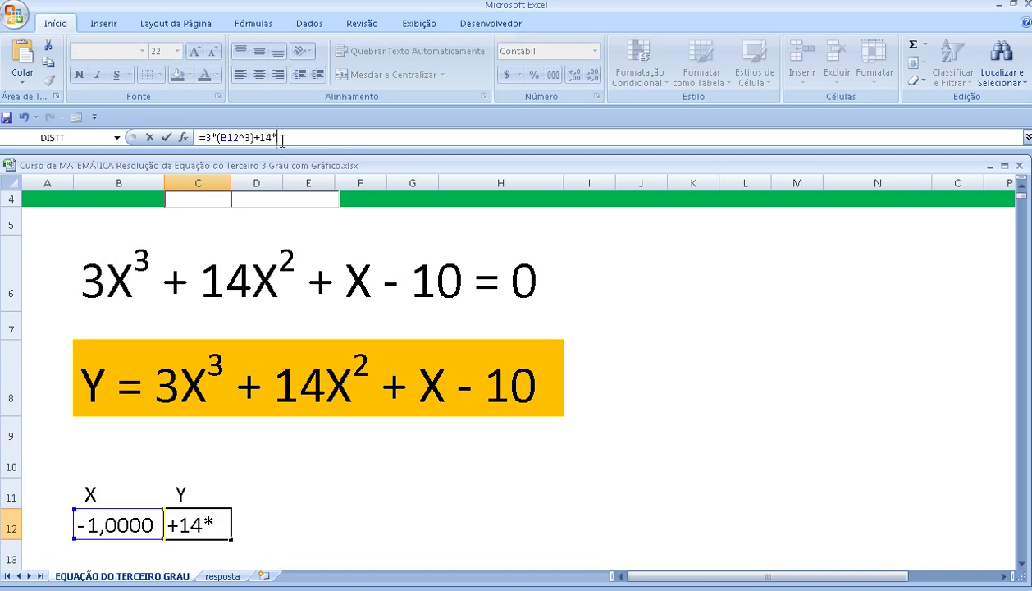
{"action": "type", "text": "("}
{"action": "left_click", "coordinate": [109, 527]}
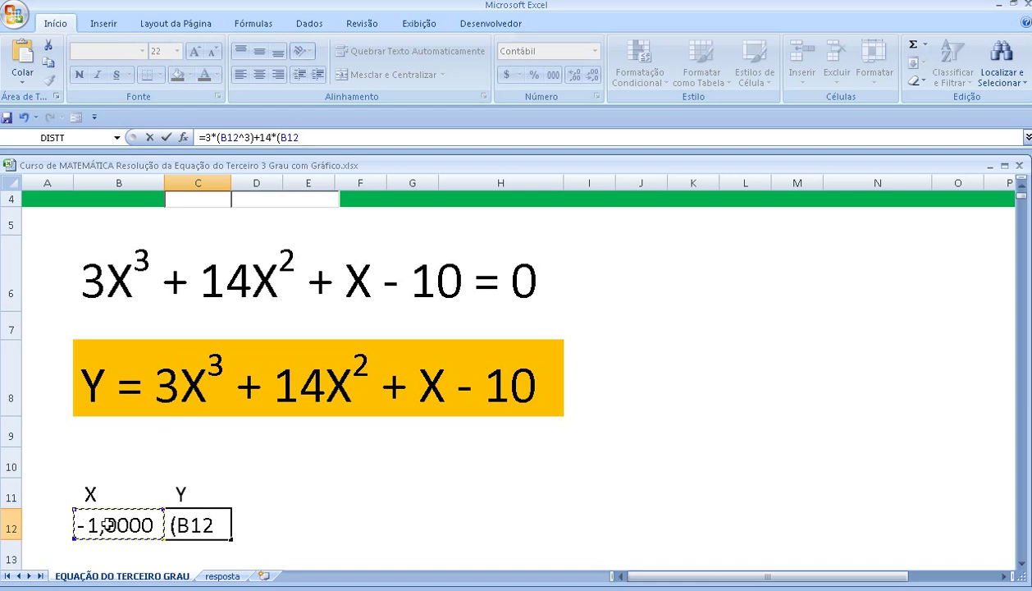
{"action": "type", "text": "^"}
{"action": "type", "text": "2"}
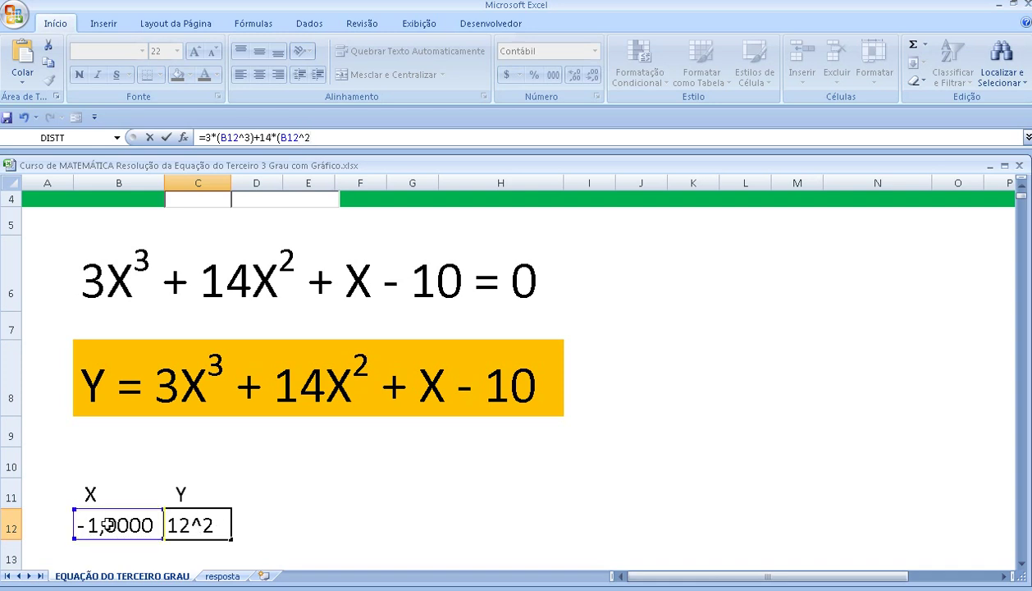
{"action": "type", "text": ")"}
{"action": "key", "text": "Return"}
{"action": "key", "text": "Up"}
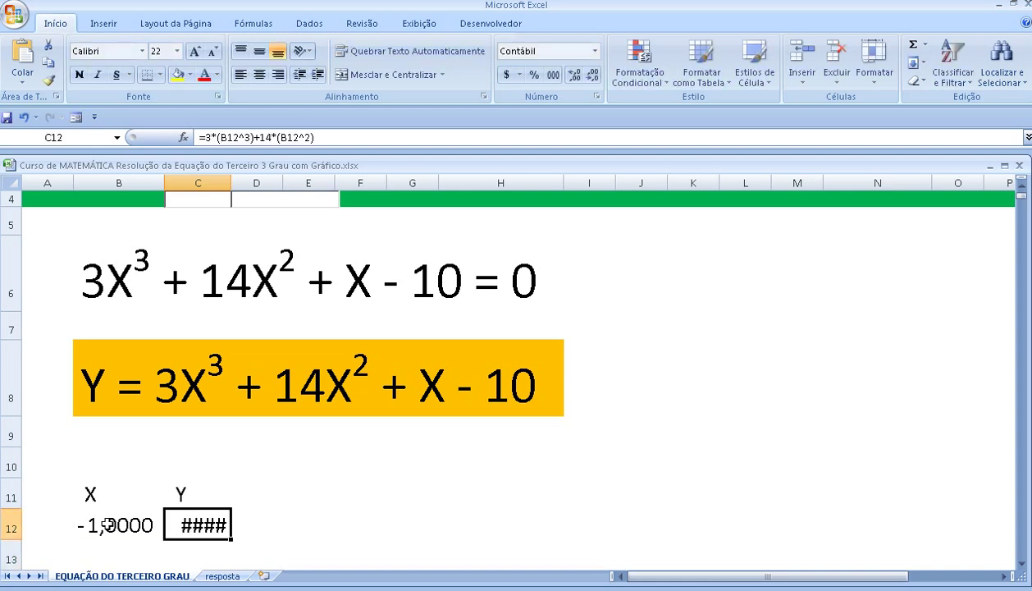
{"action": "left_click_drag", "start_coordinate": [231, 183], "coordinate": [260, 183]}
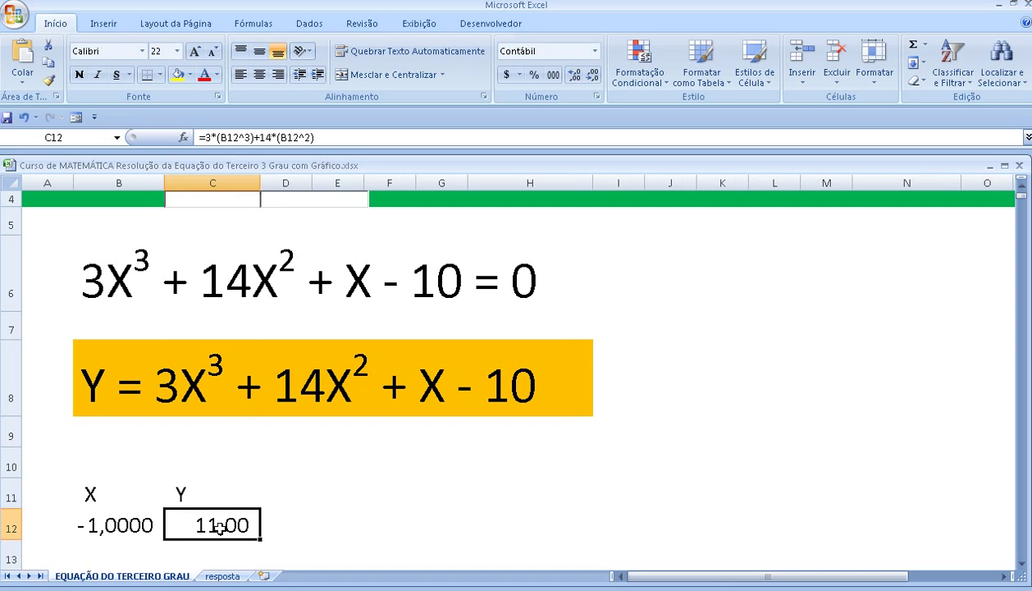
Finish C12 as =3*(B12^3)+14*(B12^2)+B12-10, giving 0 for X = -1.
{"action": "left_click", "coordinate": [319, 137]}
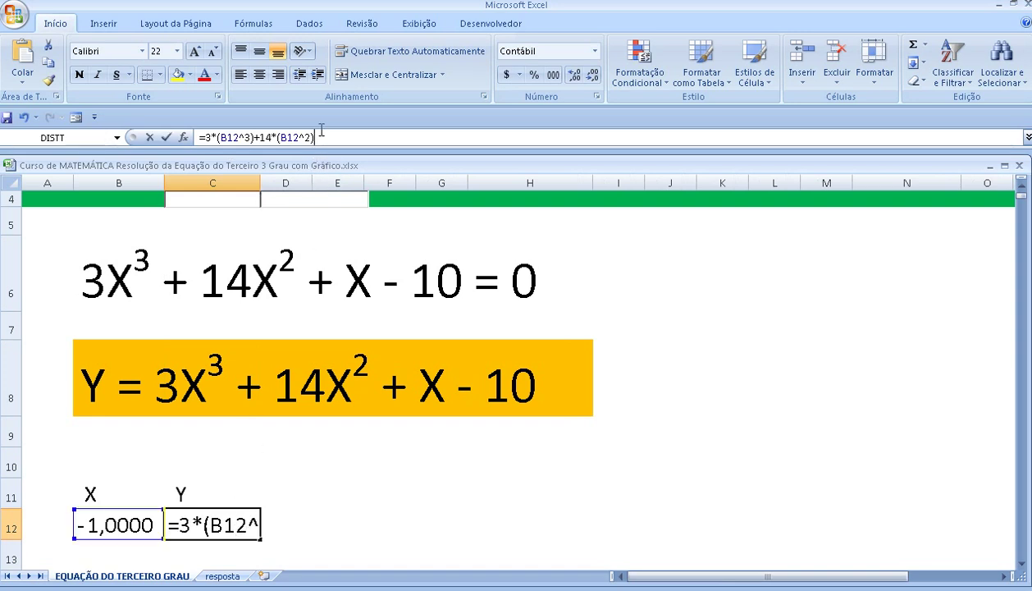
{"action": "type", "text": "+"}
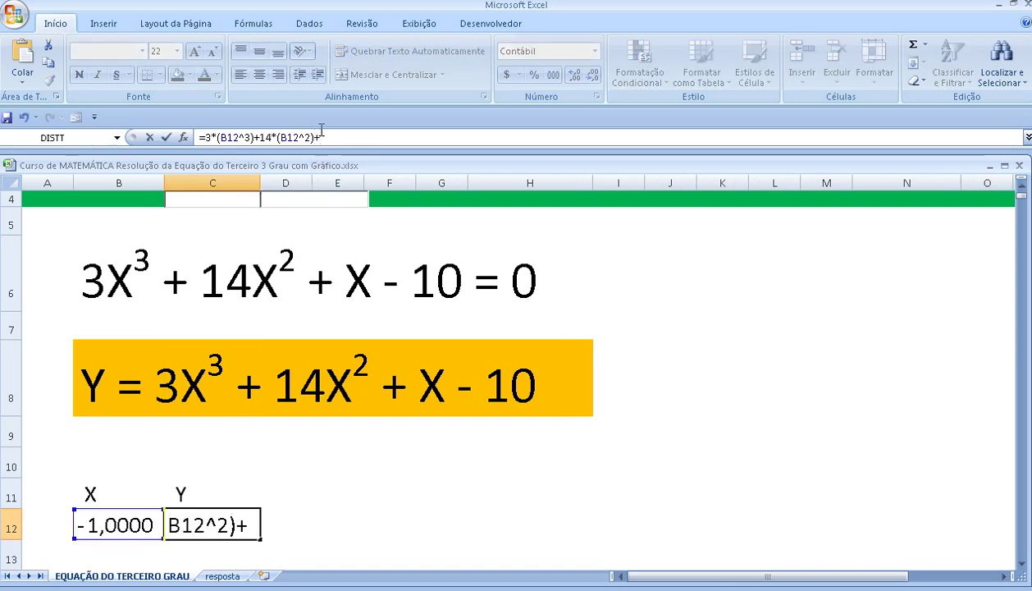
{"action": "left_click", "coordinate": [109, 526]}
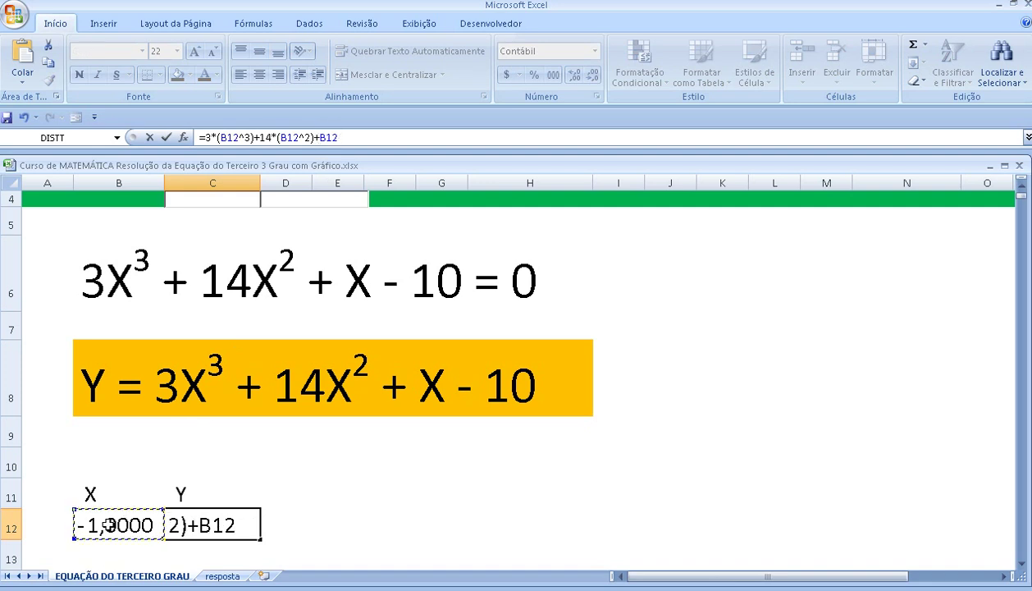
{"action": "key", "text": "Return"}
{"action": "key", "text": "Up"}
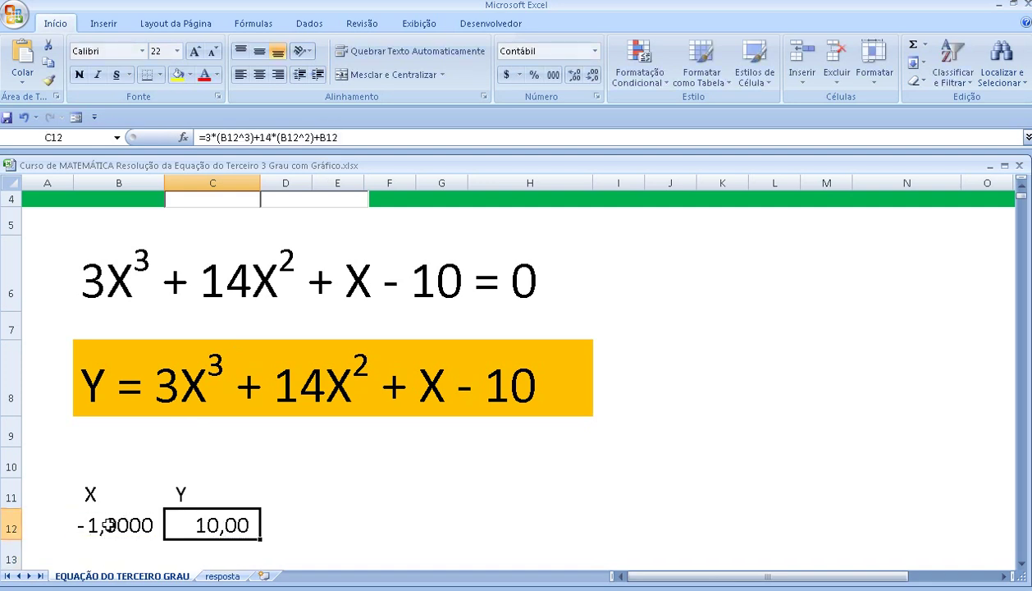
{"action": "left_click", "coordinate": [344, 138]}
{"action": "type", "text": "-"}
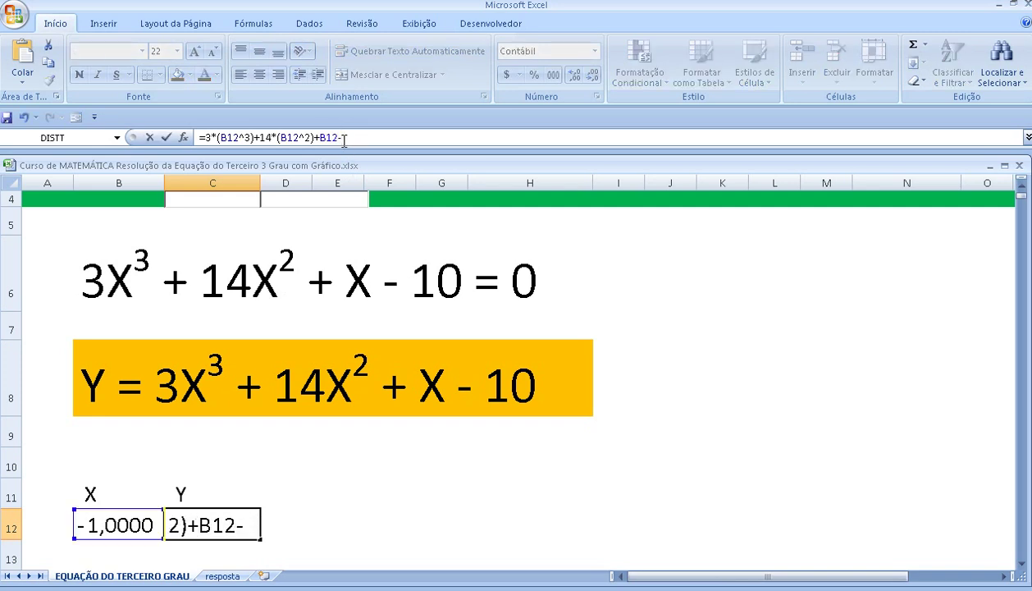
{"action": "type", "text": "10"}
{"action": "key", "text": "Return"}
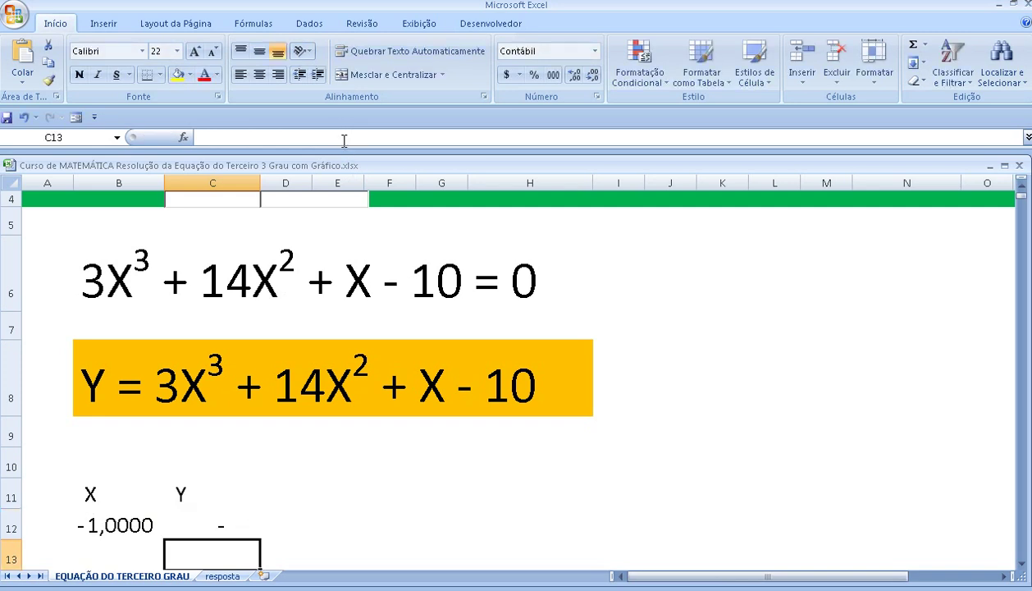
{"action": "left_click", "coordinate": [209, 523]}
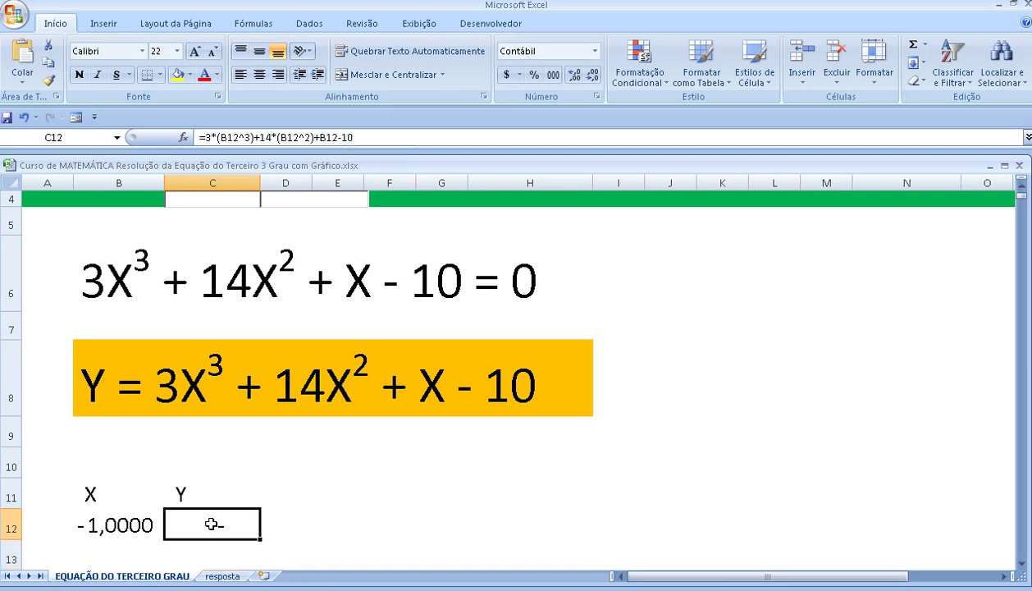
Enter =B12+1 in B13 and copy the Y formula down into C13.
{"action": "scroll", "coordinate": [218, 521], "scroll_direction": "down", "scroll_amount": 1}
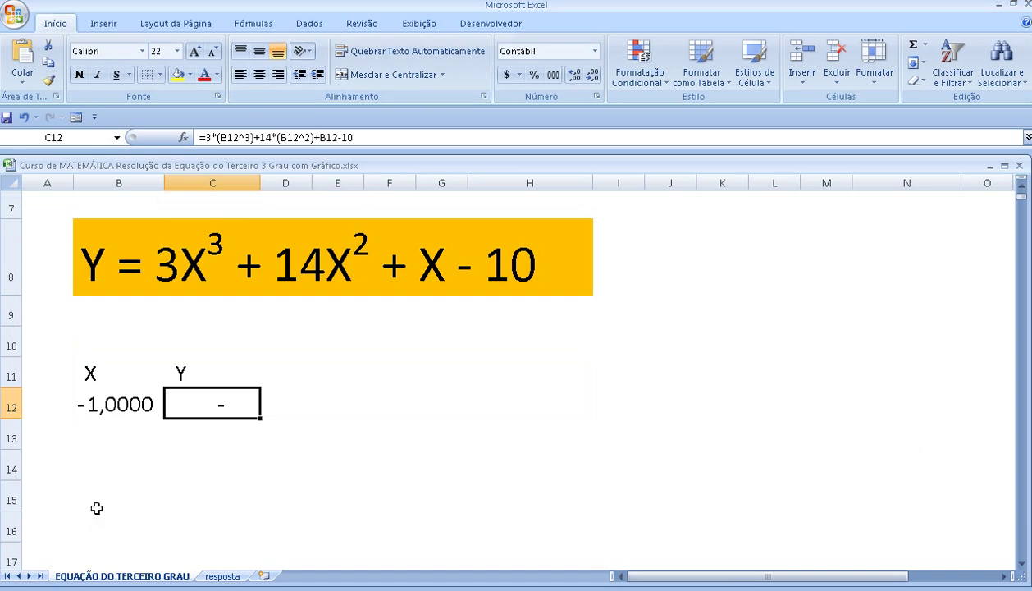
{"action": "left_click", "coordinate": [121, 430]}
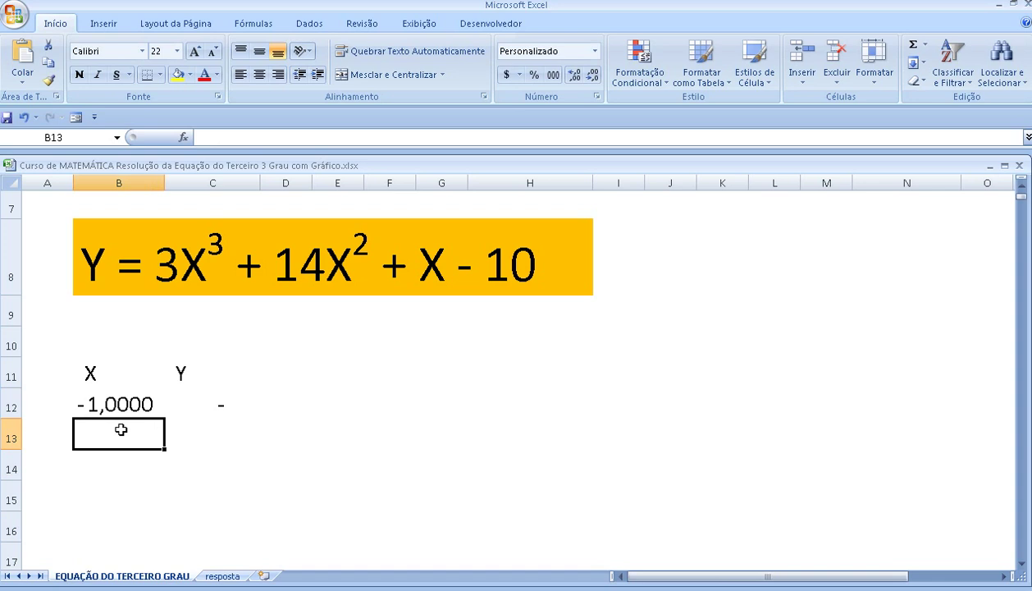
{"action": "type", "text": "="}
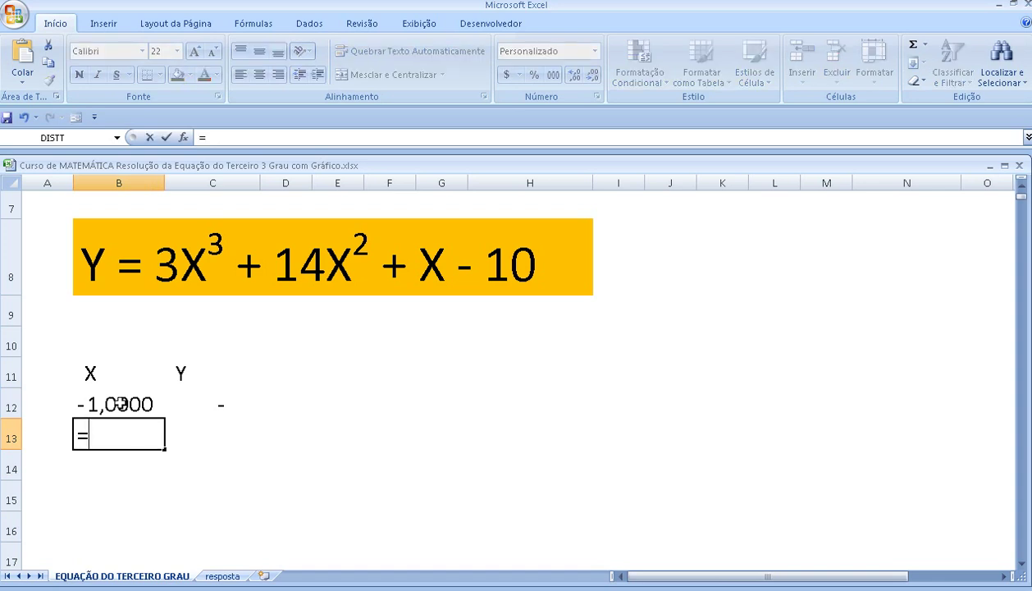
{"action": "left_click", "coordinate": [120, 403]}
{"action": "type", "text": "+"}
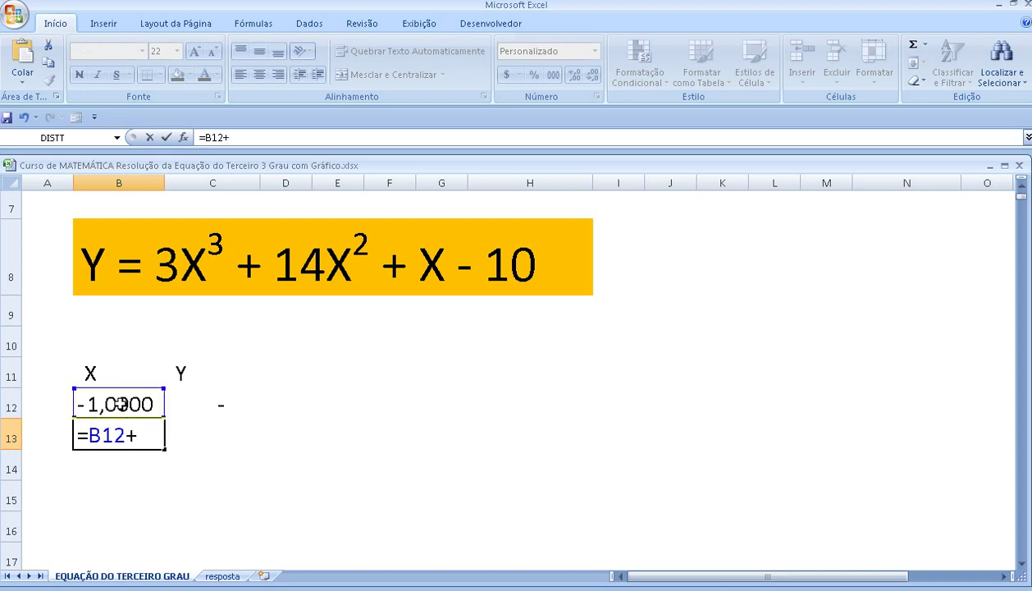
{"action": "type", "text": "1"}
{"action": "key", "text": "Return"}
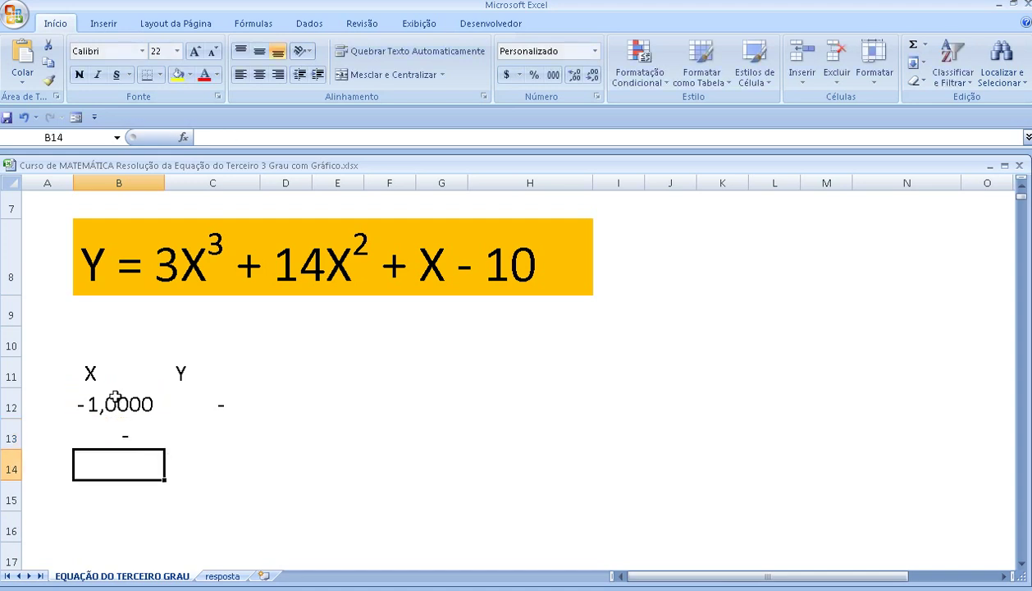
{"action": "left_click", "coordinate": [131, 437]}
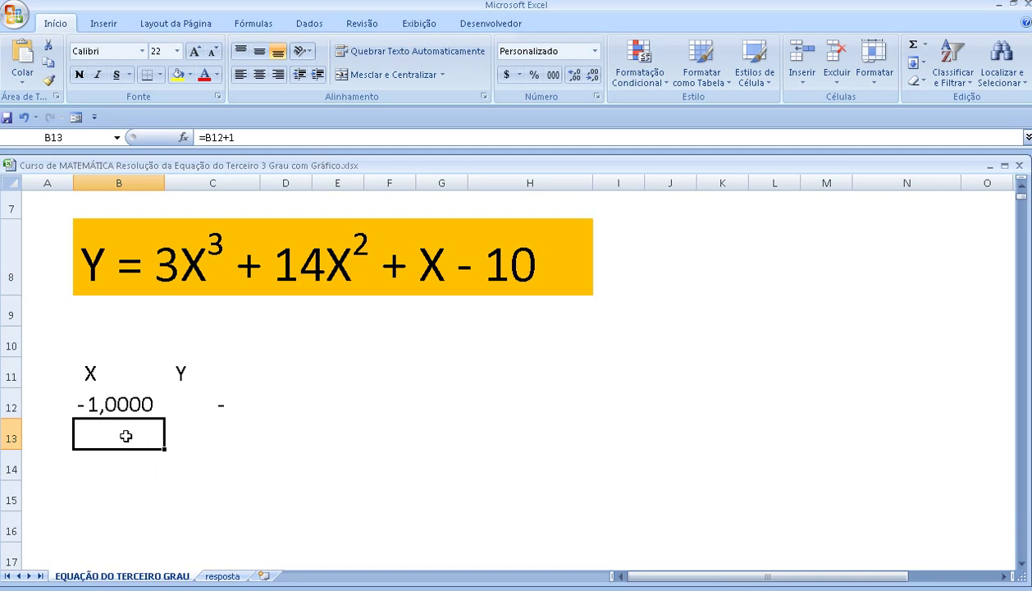
{"action": "left_click", "coordinate": [179, 408]}
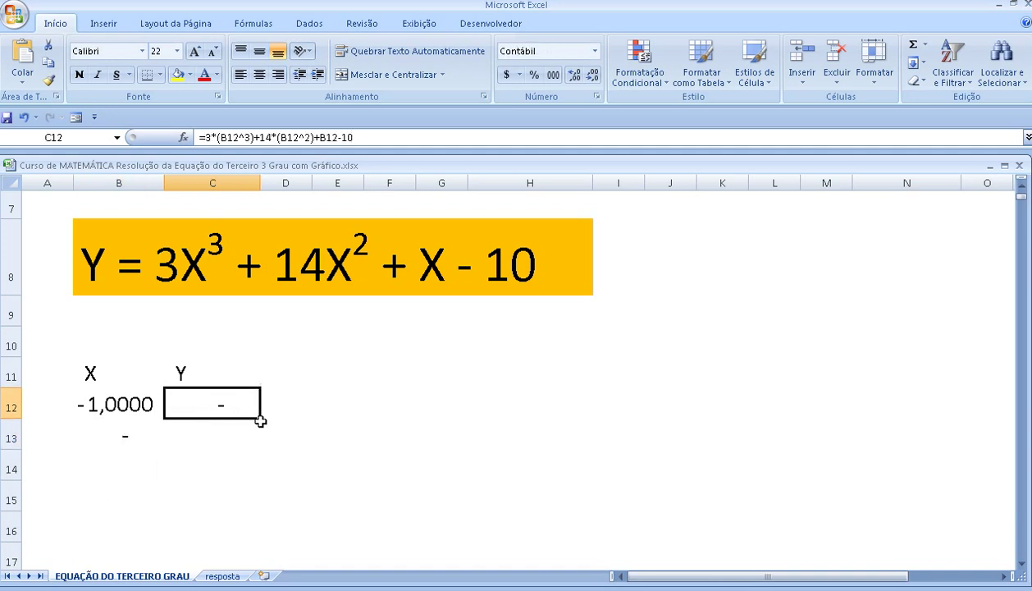
{"action": "left_click_drag", "start_coordinate": [259, 419], "coordinate": [262, 447]}
{"action": "left_click", "coordinate": [213, 434]}
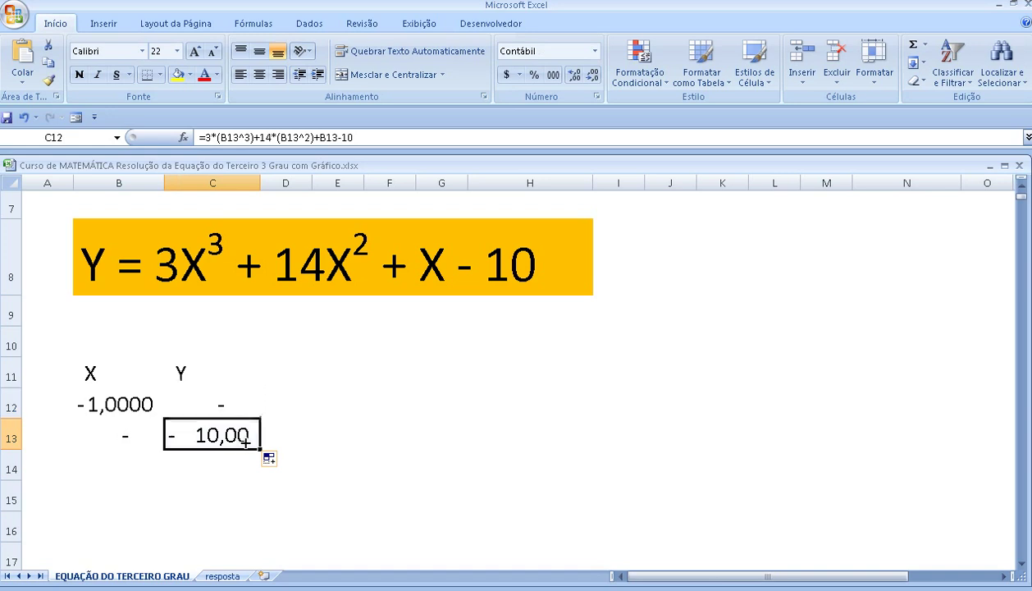
Fill B13:C13 down to row 21 (X = 8) and widen column C for Y values up to 2.430,00.
{"action": "left_click_drag", "start_coordinate": [100, 428], "coordinate": [166, 436]}
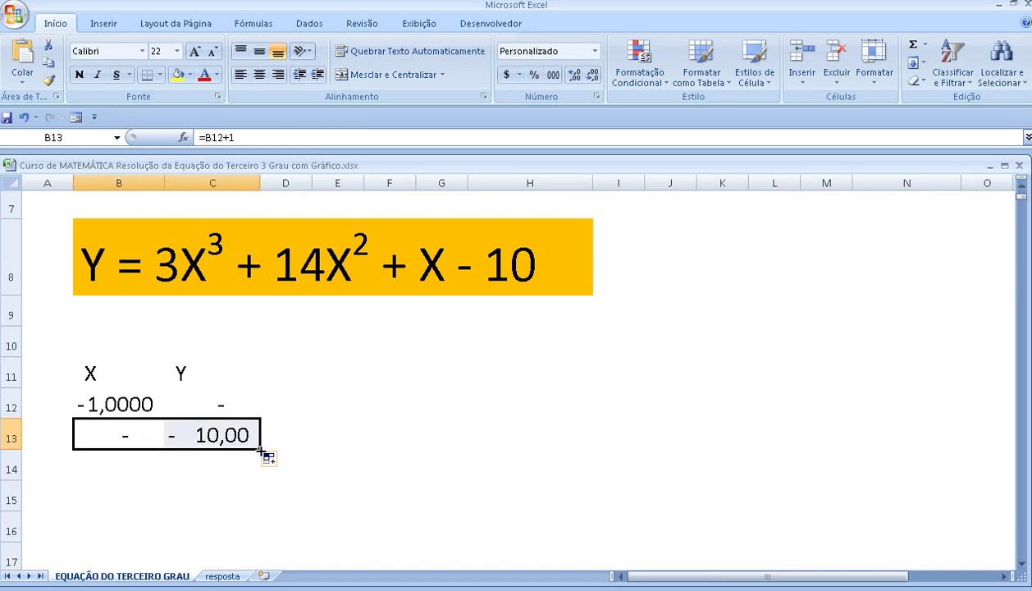
{"action": "left_click_drag", "start_coordinate": [260, 448], "coordinate": [257, 564]}
{"action": "left_click", "coordinate": [144, 463]}
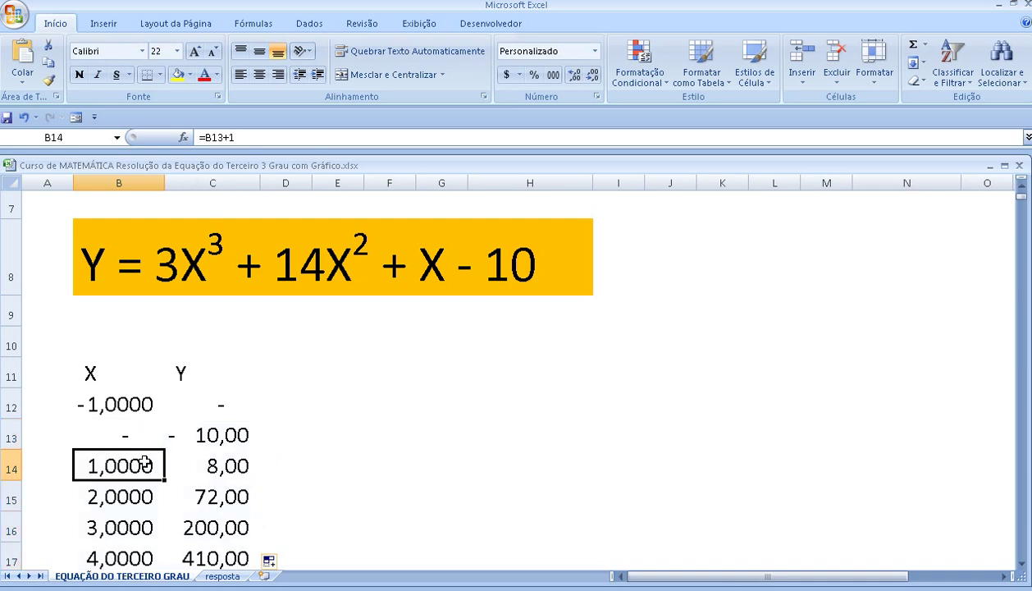
{"action": "left_click", "coordinate": [133, 492]}
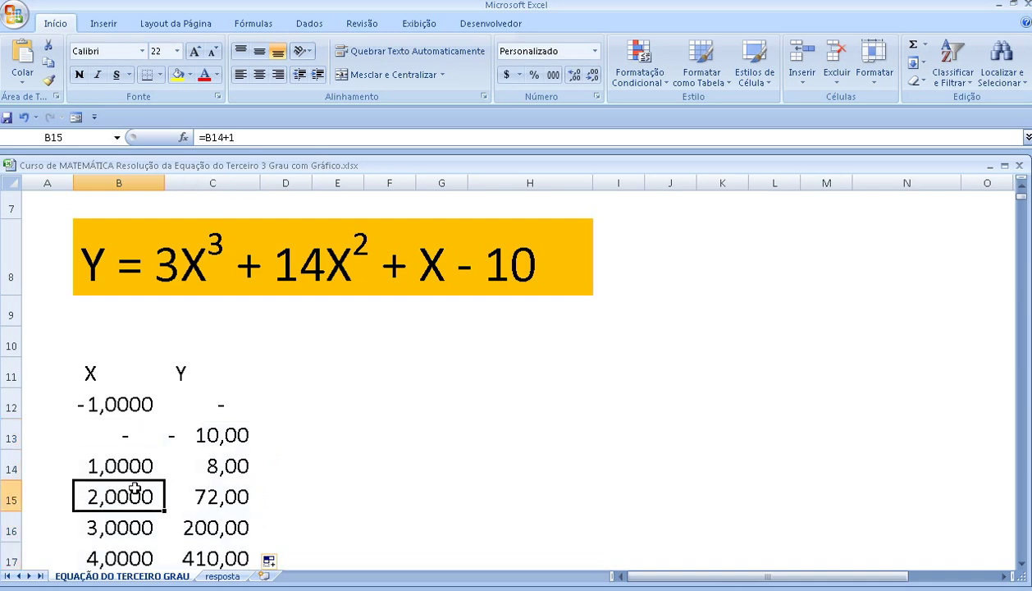
{"action": "key", "text": "Down"}
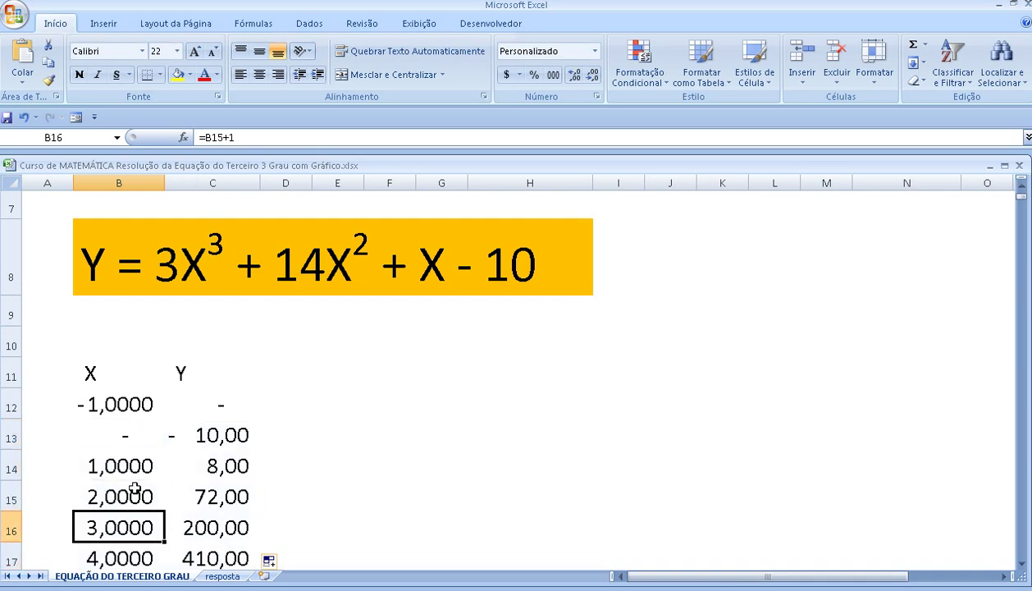
{"action": "scroll", "coordinate": [306, 477], "scroll_direction": "down", "scroll_amount": 1}
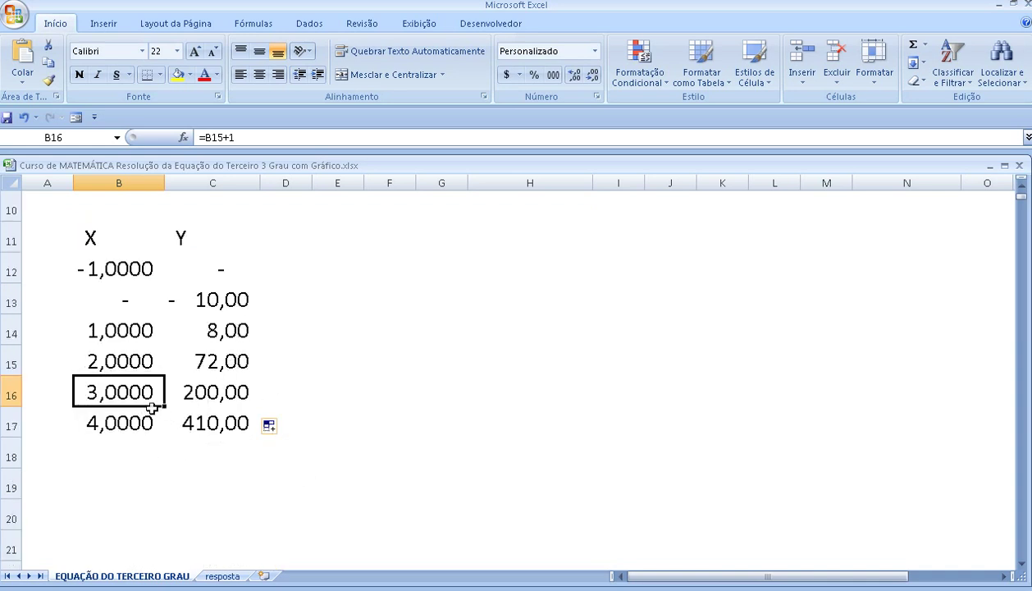
{"action": "mouse_move", "coordinate": [102, 421]}
{"action": "left_mouse_down"}
{"action": "mouse_move", "coordinate": [215, 422]}
{"action": "mouse_move", "coordinate": [259, 561]}
{"action": "left_mouse_up"}
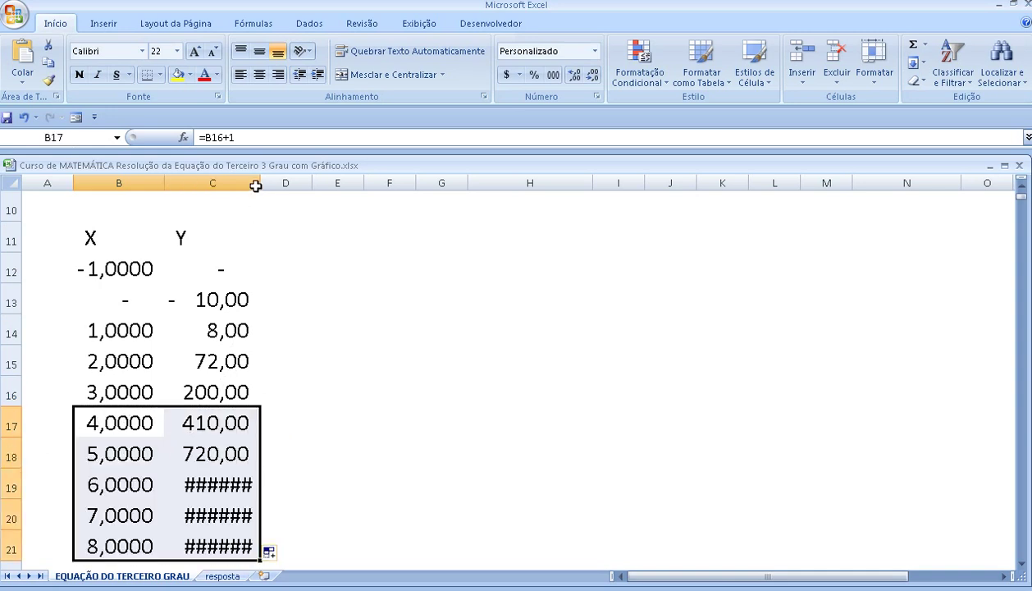
{"action": "left_click_drag", "start_coordinate": [260, 182], "coordinate": [289, 187]}
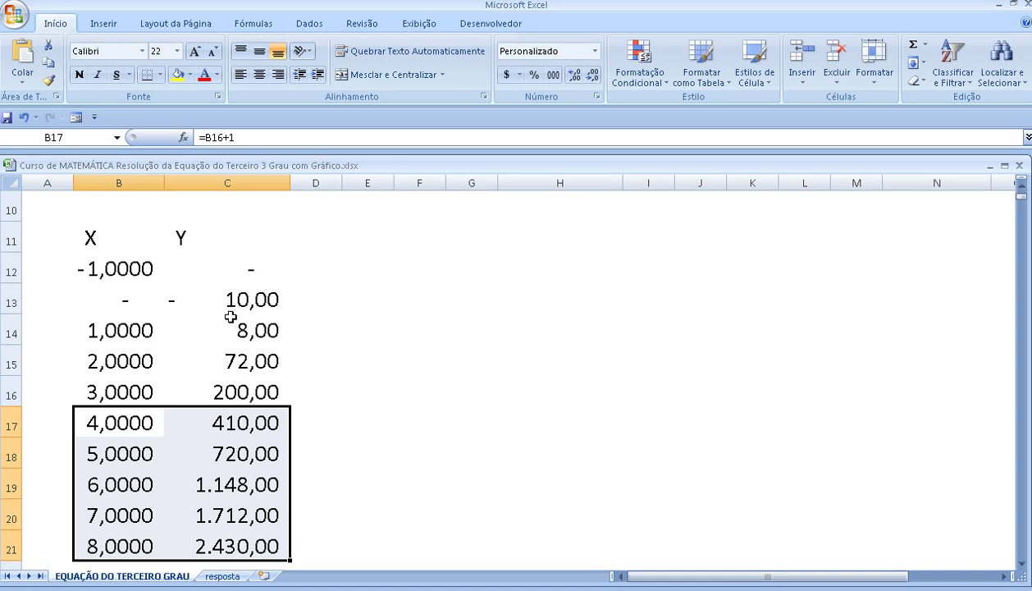
{"action": "left_click", "coordinate": [97, 268]}
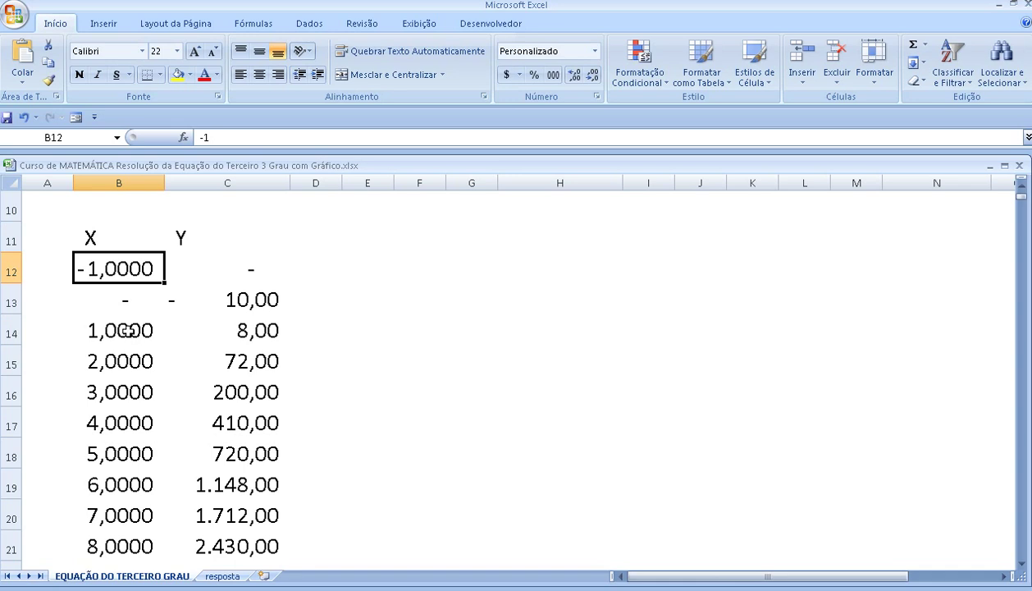
Set the starting X in B12 to -5 and change B13 to =B12+0,01.
{"action": "type", "text": "-5"}
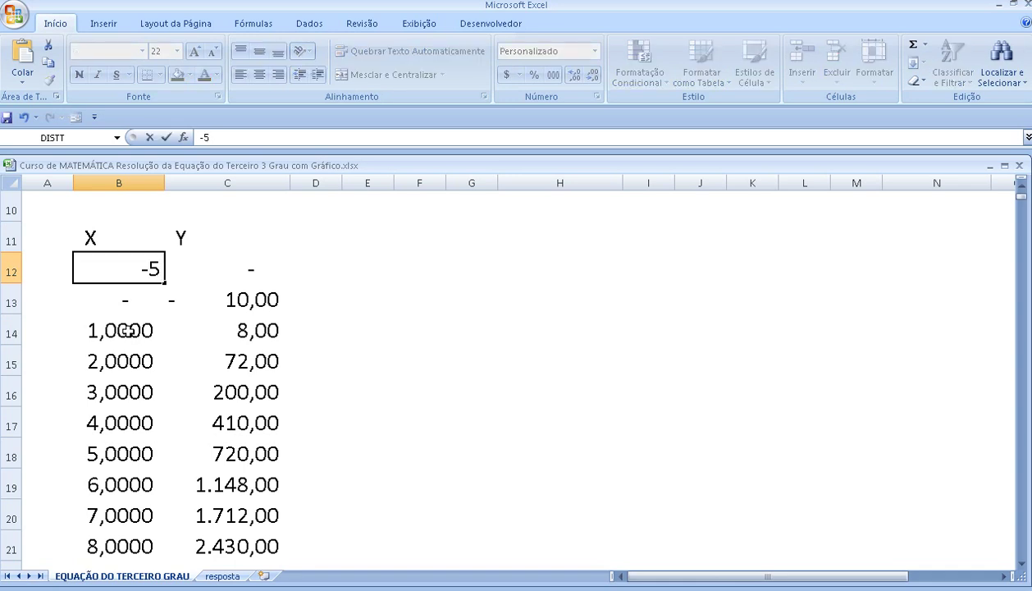
{"action": "key", "text": "Return"}
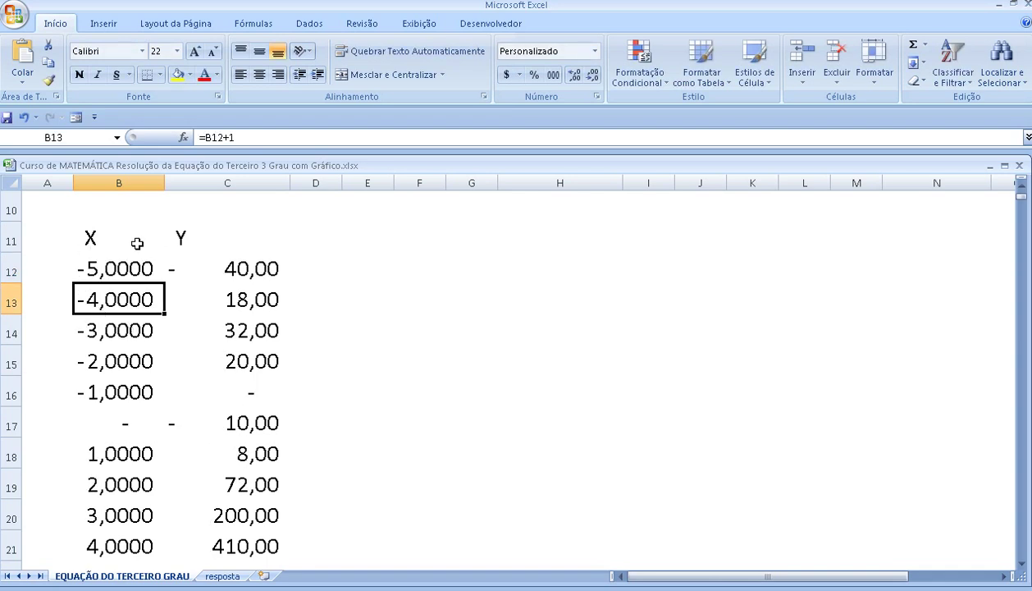
{"action": "left_click", "coordinate": [232, 138]}
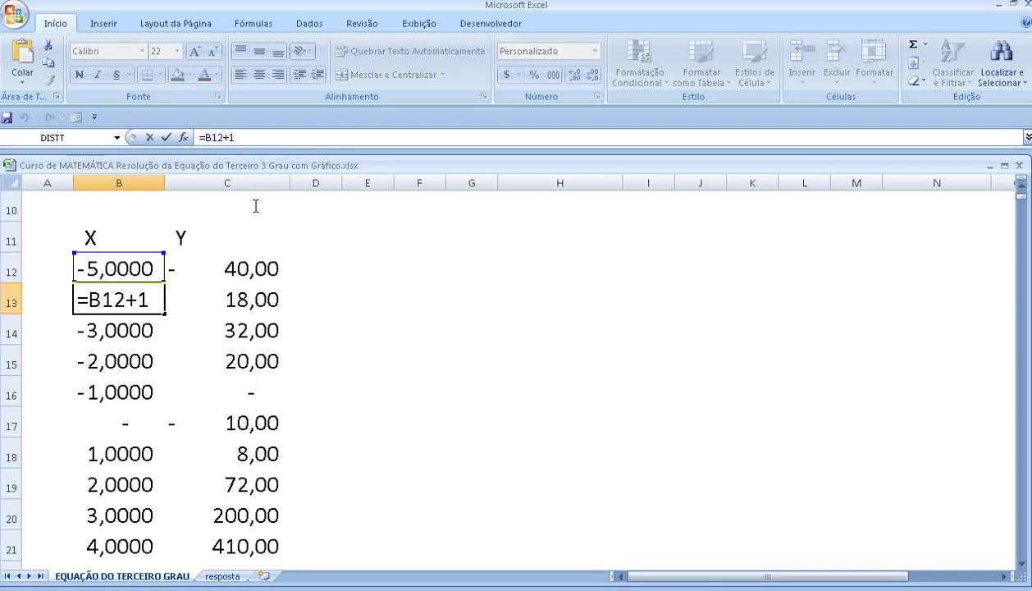
{"action": "type", "text": "0,"}
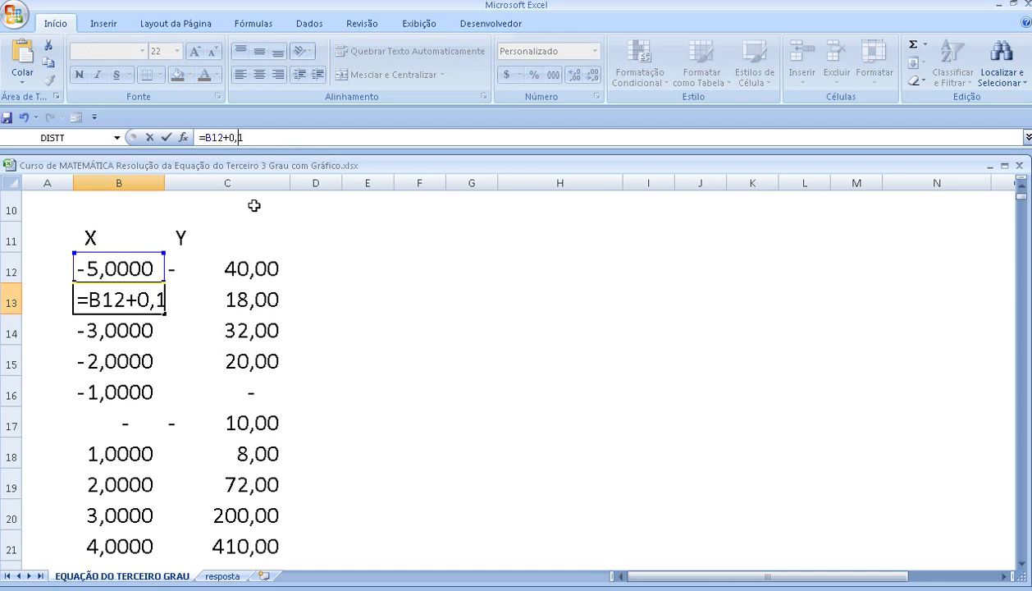
{"action": "type", "text": "0"}
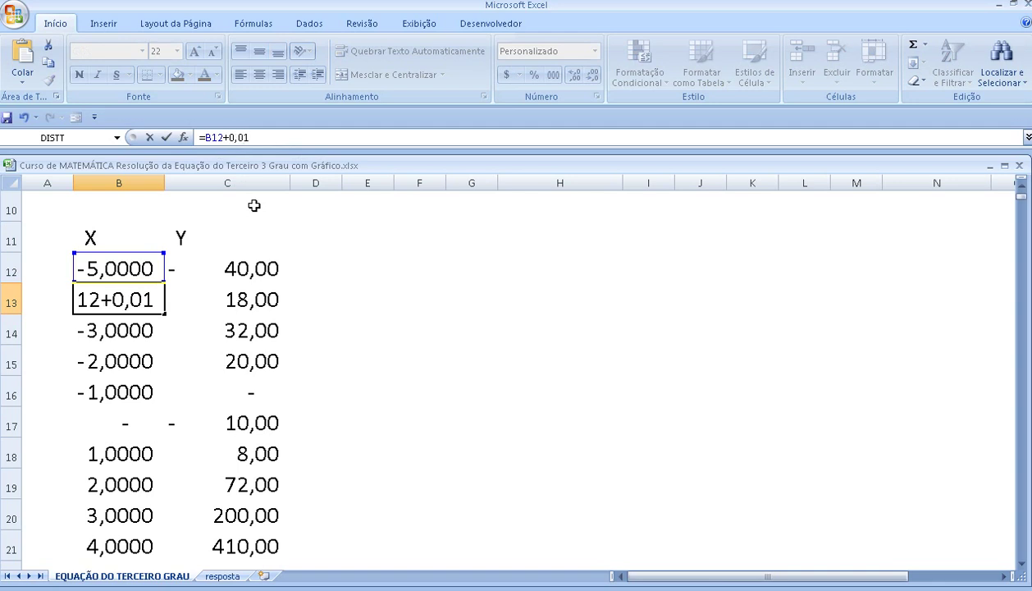
{"action": "key", "text": "Return"}
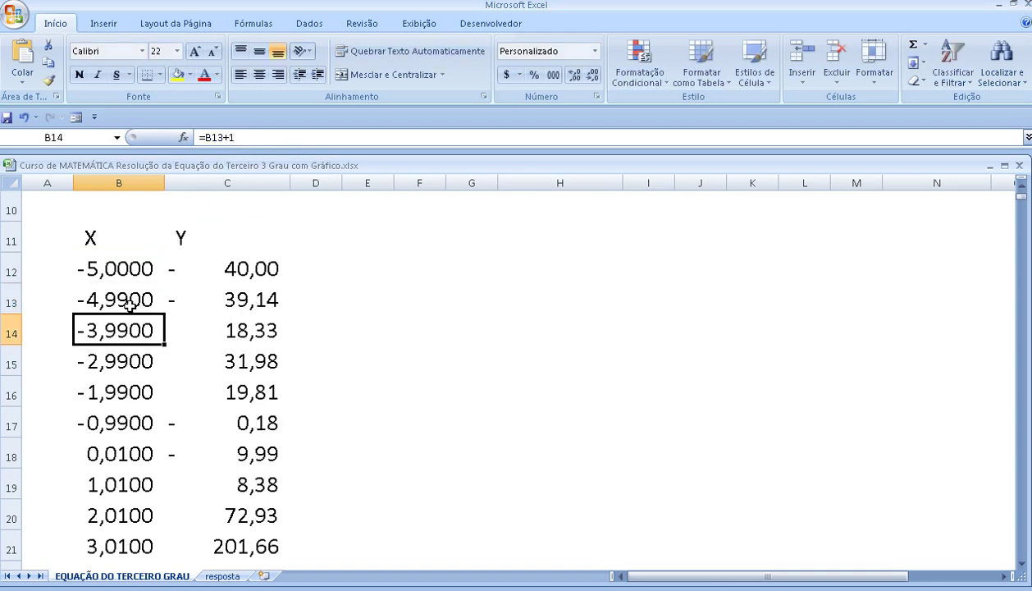
Fill the B13:C13 formulas down in stages to row 417.
{"action": "mouse_move", "coordinate": [124, 302]}
{"action": "left_mouse_down"}
{"action": "mouse_move", "coordinate": [279, 305]}
{"action": "mouse_move", "coordinate": [287, 566]}
{"action": "mouse_move", "coordinate": [289, 547]}
{"action": "left_mouse_up"}
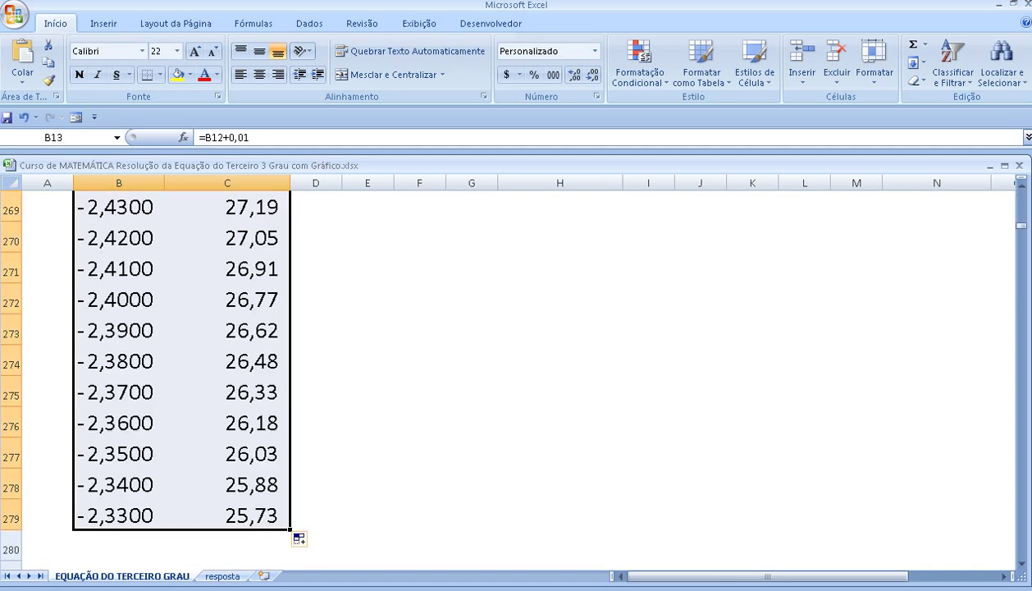
{"action": "left_click_drag", "start_coordinate": [119, 515], "coordinate": [289, 525]}
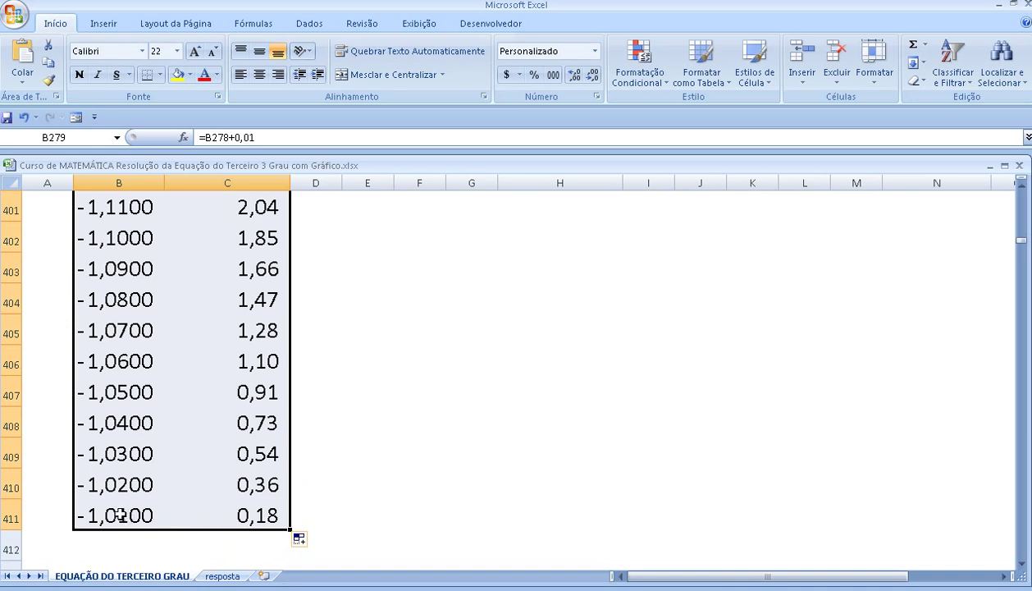
{"action": "left_click_drag", "start_coordinate": [119, 509], "coordinate": [209, 510]}
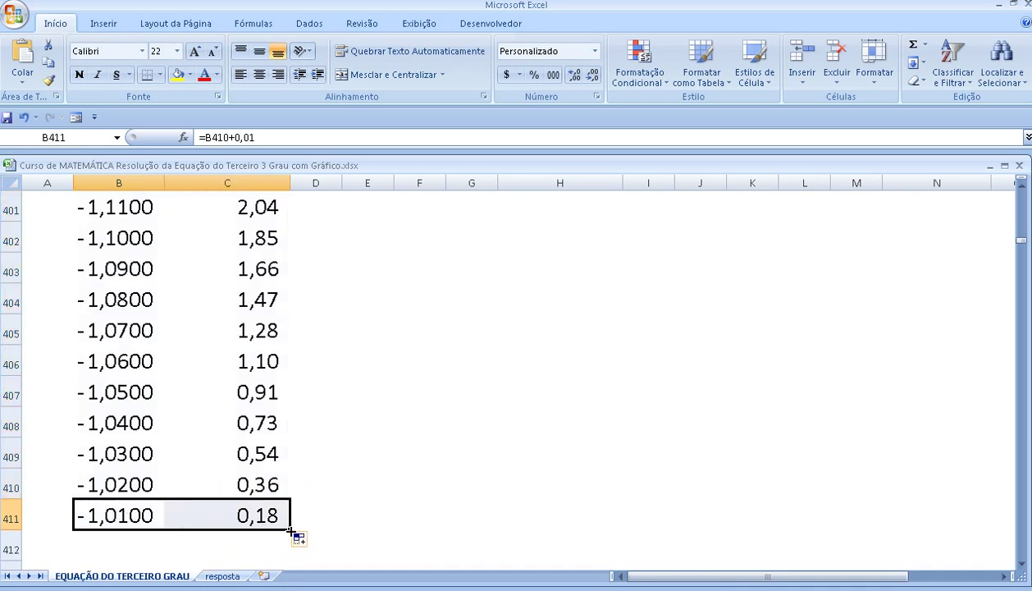
{"action": "left_click_drag", "start_coordinate": [290, 530], "coordinate": [291, 569]}
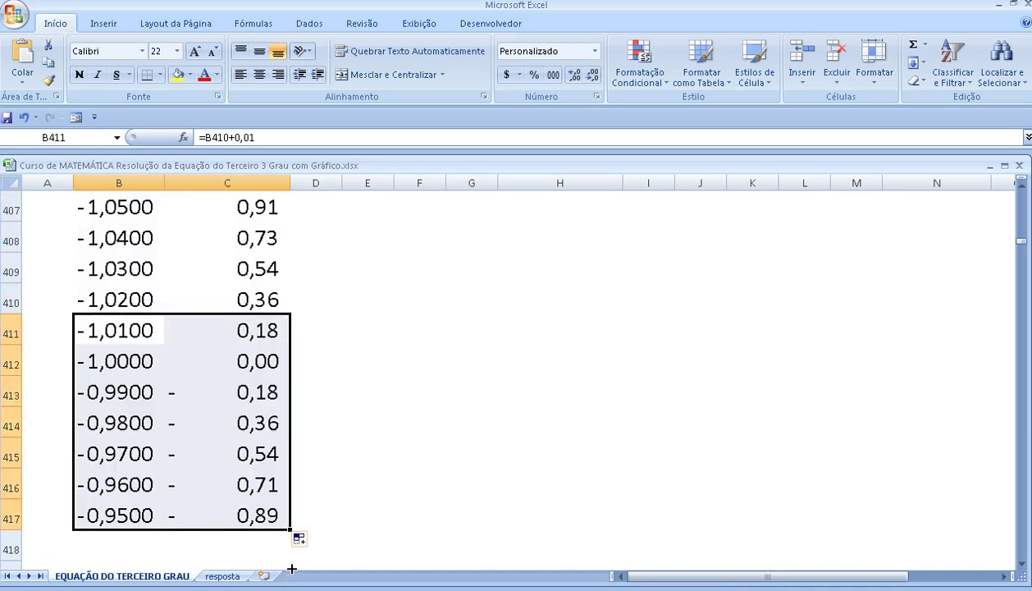
Mark row 412 (Y = 0,00), then scroll up to rows 68–79 where Y changes sign.
{"action": "left_click", "coordinate": [12, 362]}
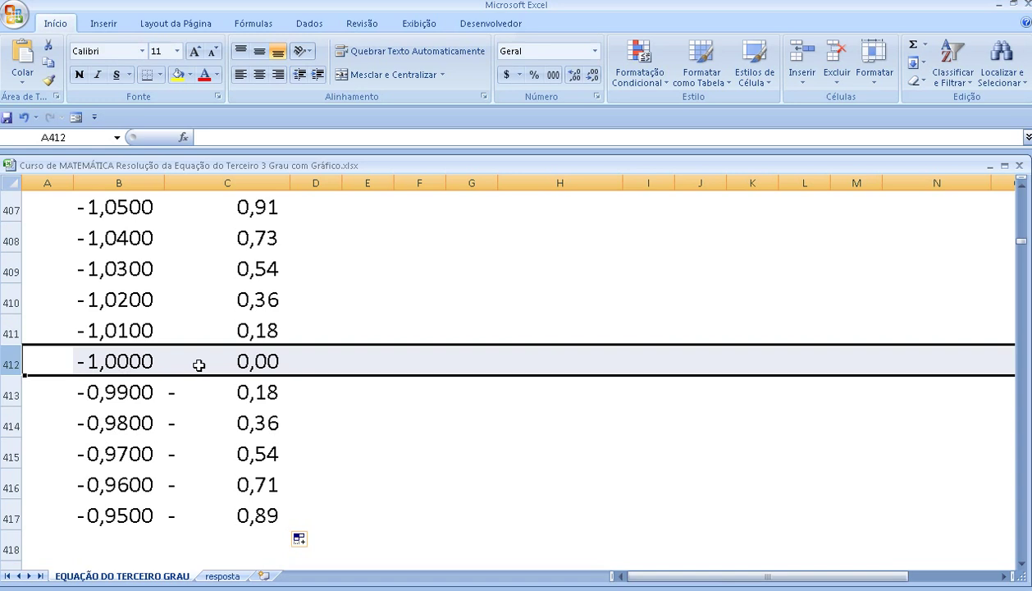
{"action": "scroll", "coordinate": [297, 358], "scroll_direction": "up", "scroll_amount": 3}
{"action": "scroll", "coordinate": [296, 358], "scroll_direction": "up", "scroll_amount": 2}
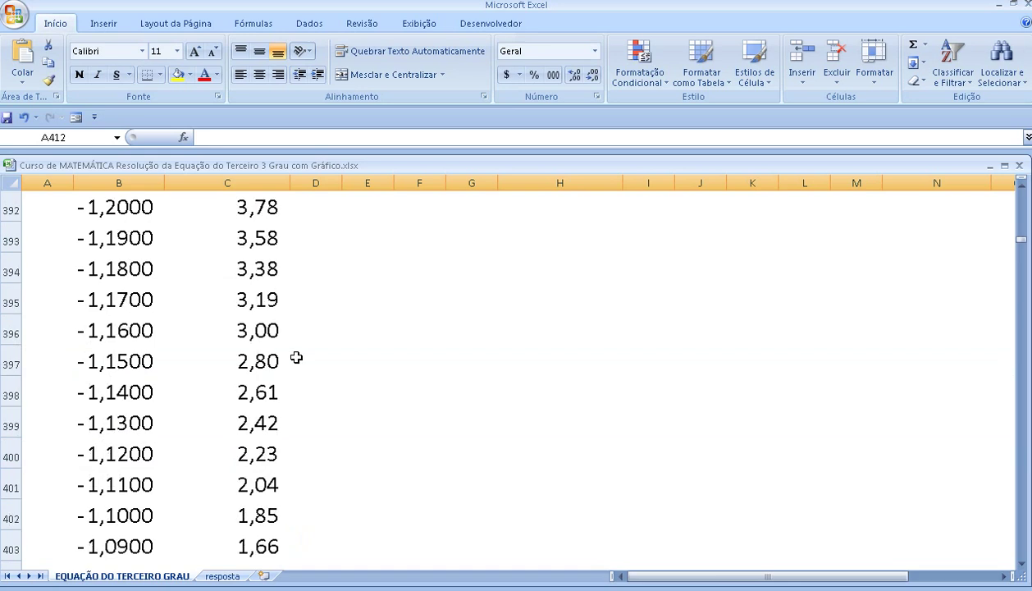
{"action": "scroll", "coordinate": [296, 357], "scroll_direction": "up", "scroll_amount": 4}
{"action": "scroll", "coordinate": [296, 358], "scroll_direction": "up", "scroll_amount": 3}
{"action": "scroll", "coordinate": [296, 358], "scroll_direction": "up", "scroll_amount": 1}
{"action": "scroll", "coordinate": [296, 357], "scroll_direction": "up", "scroll_amount": 3}
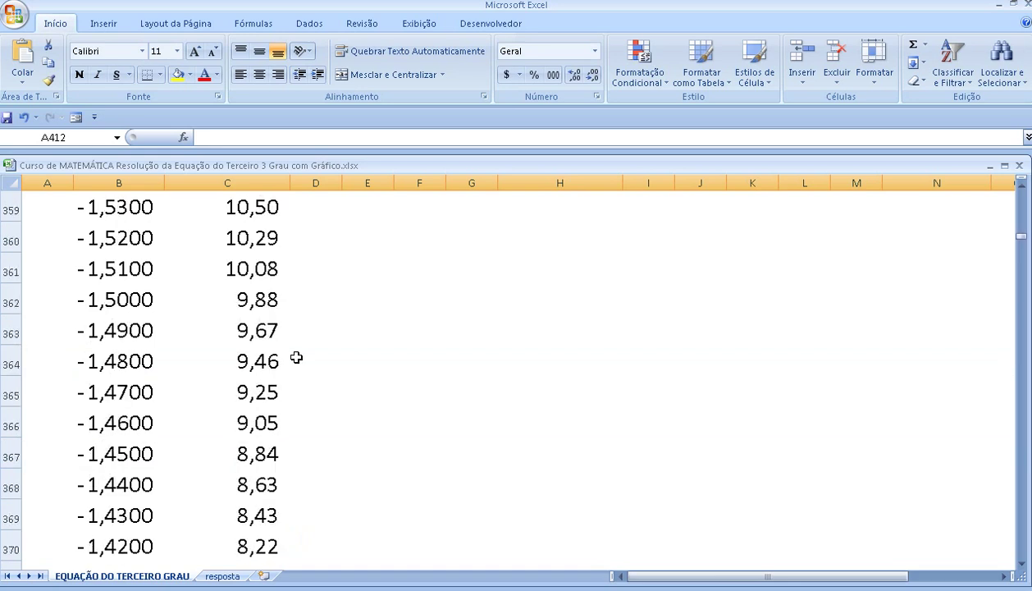
{"action": "scroll", "coordinate": [296, 358], "scroll_direction": "up", "scroll_amount": 6}
{"action": "scroll", "coordinate": [294, 352], "scroll_direction": "up", "scroll_amount": 10}
{"action": "scroll", "coordinate": [295, 352], "scroll_direction": "up", "scroll_amount": 6}
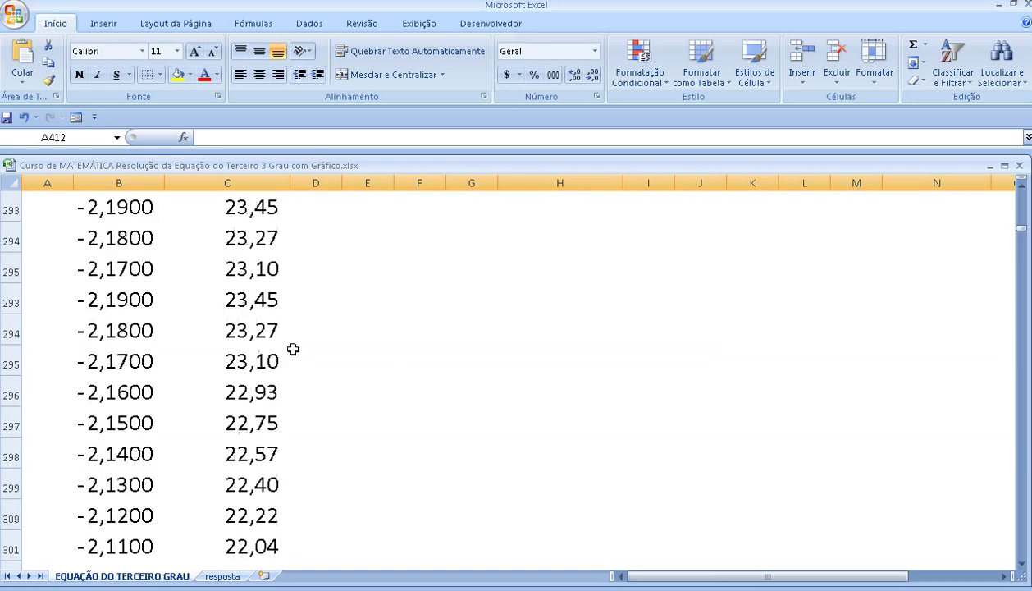
{"action": "scroll", "coordinate": [292, 349], "scroll_direction": "up", "scroll_amount": 6}
{"action": "scroll", "coordinate": [292, 348], "scroll_direction": "up", "scroll_amount": 5}
{"action": "scroll", "coordinate": [293, 349], "scroll_direction": "up", "scroll_amount": 5}
{"action": "scroll", "coordinate": [288, 347], "scroll_direction": "up", "scroll_amount": 4}
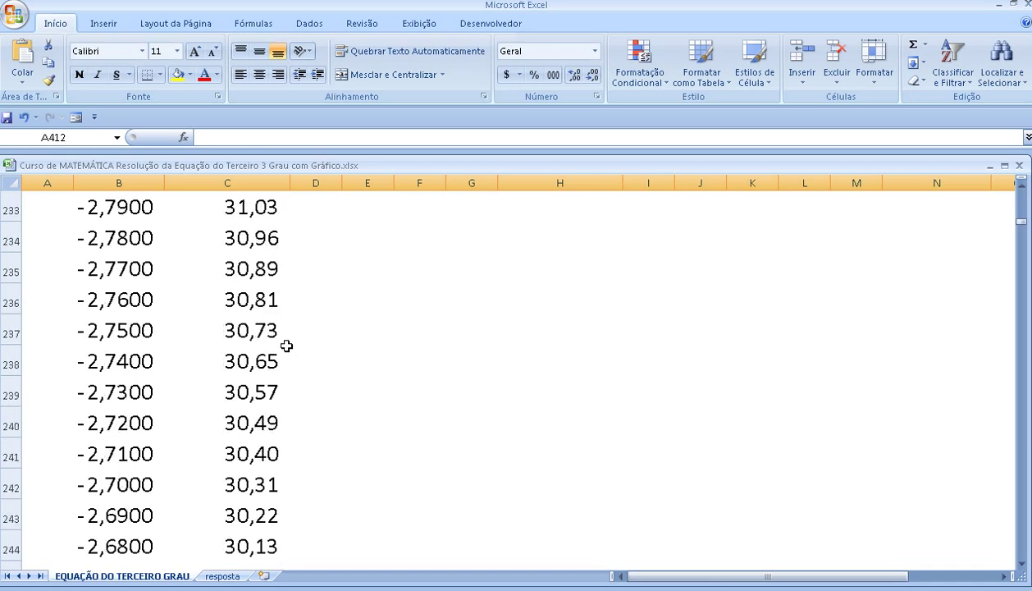
{"action": "scroll", "coordinate": [285, 343], "scroll_direction": "up", "scroll_amount": 4}
{"action": "scroll", "coordinate": [285, 346], "scroll_direction": "up", "scroll_amount": 5}
{"action": "scroll", "coordinate": [283, 346], "scroll_direction": "up", "scroll_amount": 1}
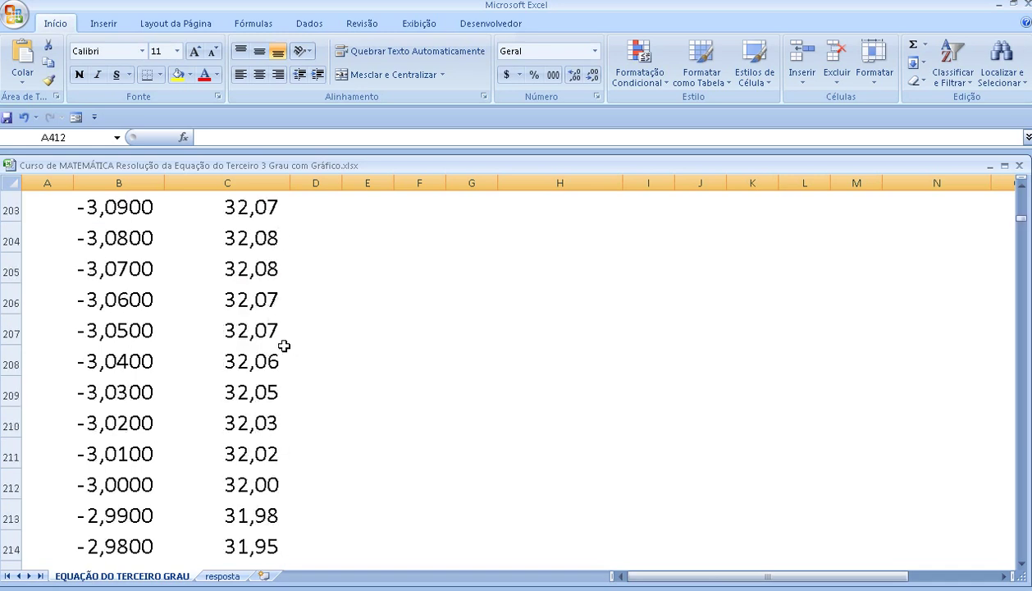
{"action": "scroll", "coordinate": [284, 346], "scroll_direction": "up", "scroll_amount": 3}
{"action": "scroll", "coordinate": [283, 345], "scroll_direction": "up", "scroll_amount": 1}
{"action": "scroll", "coordinate": [283, 345], "scroll_direction": "up", "scroll_amount": 2}
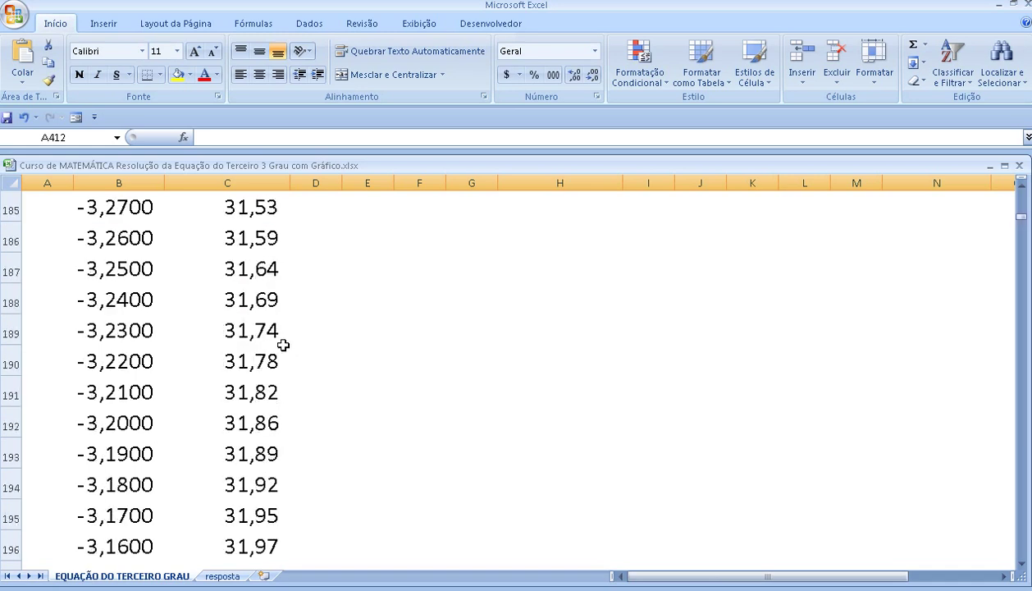
{"action": "scroll", "coordinate": [283, 345], "scroll_direction": "up", "scroll_amount": 4}
{"action": "scroll", "coordinate": [283, 345], "scroll_direction": "up", "scroll_amount": 4}
{"action": "scroll", "coordinate": [283, 345], "scroll_direction": "up", "scroll_amount": 1}
{"action": "scroll", "coordinate": [283, 345], "scroll_direction": "up", "scroll_amount": 6}
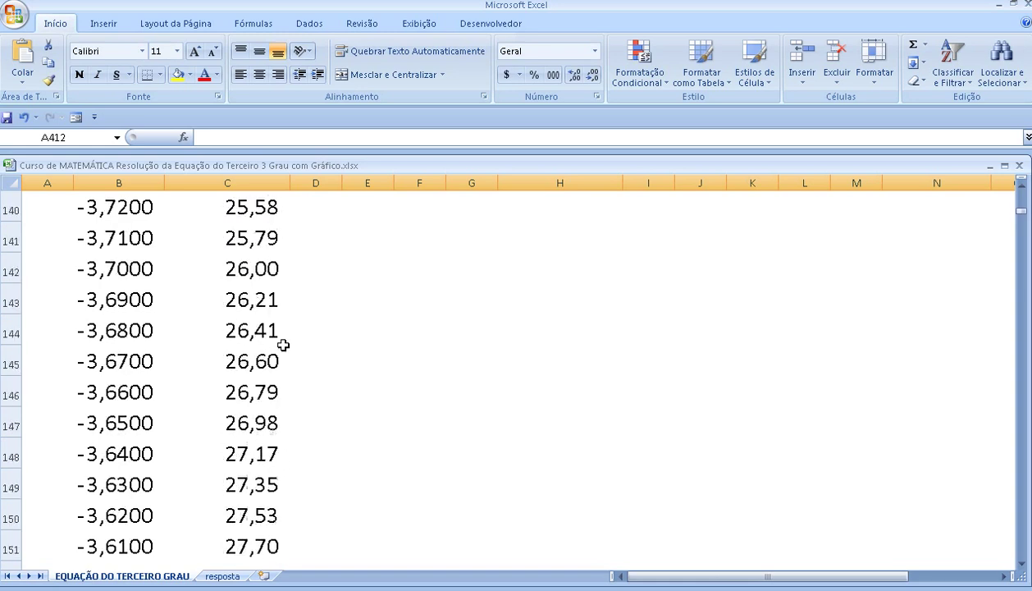
{"action": "scroll", "coordinate": [283, 346], "scroll_direction": "up", "scroll_amount": 5}
{"action": "scroll", "coordinate": [276, 337], "scroll_direction": "up", "scroll_amount": 5}
{"action": "scroll", "coordinate": [277, 337], "scroll_direction": "up", "scroll_amount": 4}
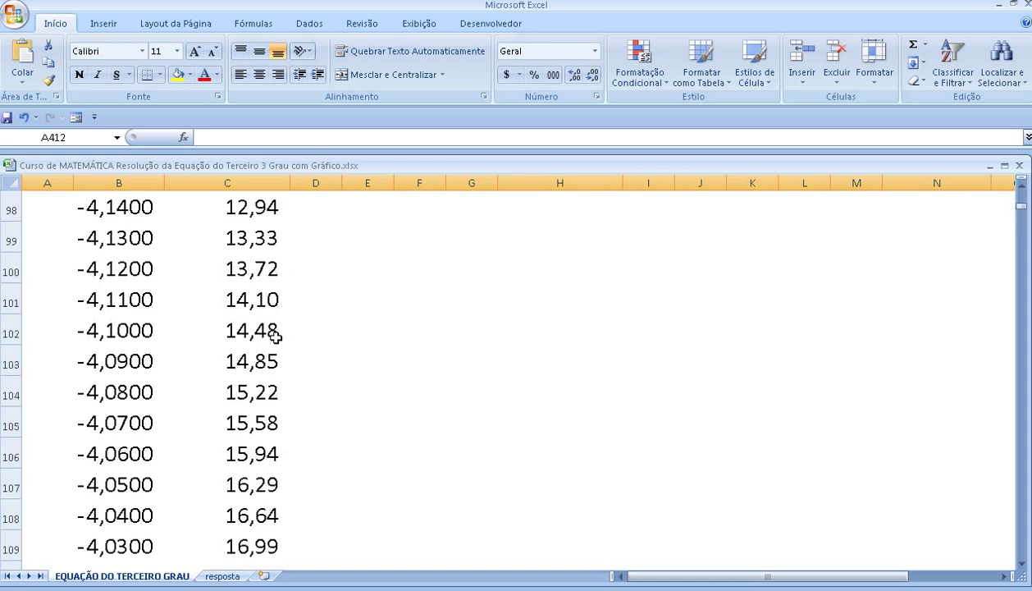
{"action": "scroll", "coordinate": [276, 336], "scroll_direction": "up", "scroll_amount": 4}
{"action": "scroll", "coordinate": [277, 336], "scroll_direction": "up", "scroll_amount": 3}
{"action": "scroll", "coordinate": [276, 336], "scroll_direction": "up", "scroll_amount": 2}
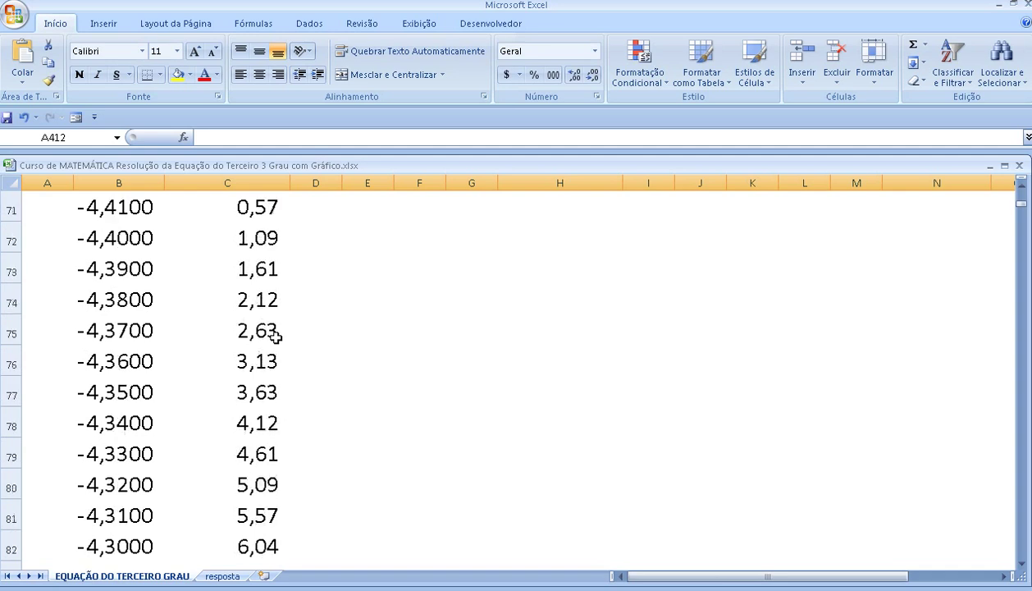
{"action": "scroll", "coordinate": [277, 336], "scroll_direction": "up", "scroll_amount": 1}
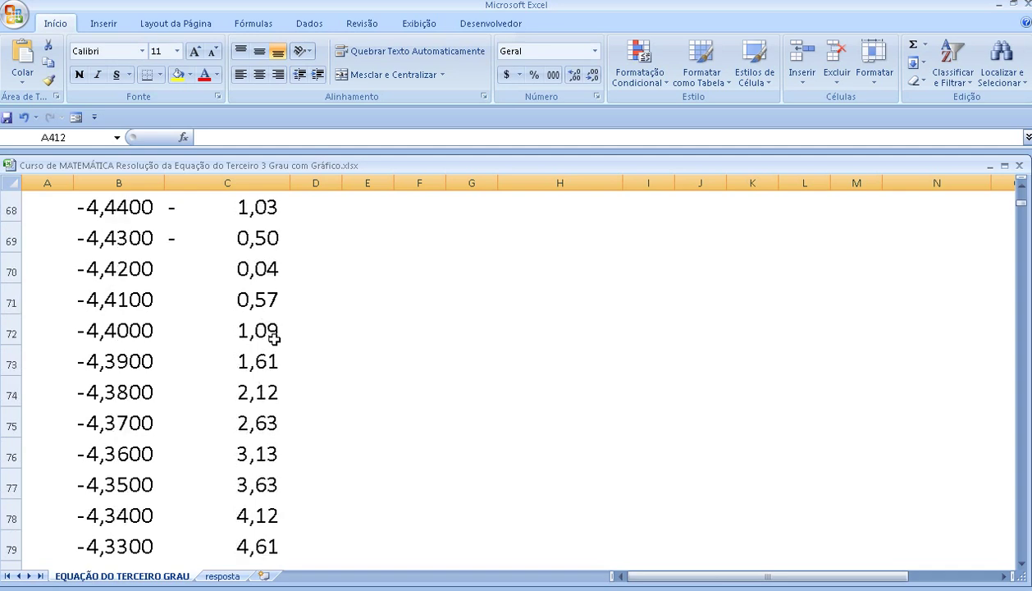
{"action": "left_click", "coordinate": [260, 276]}
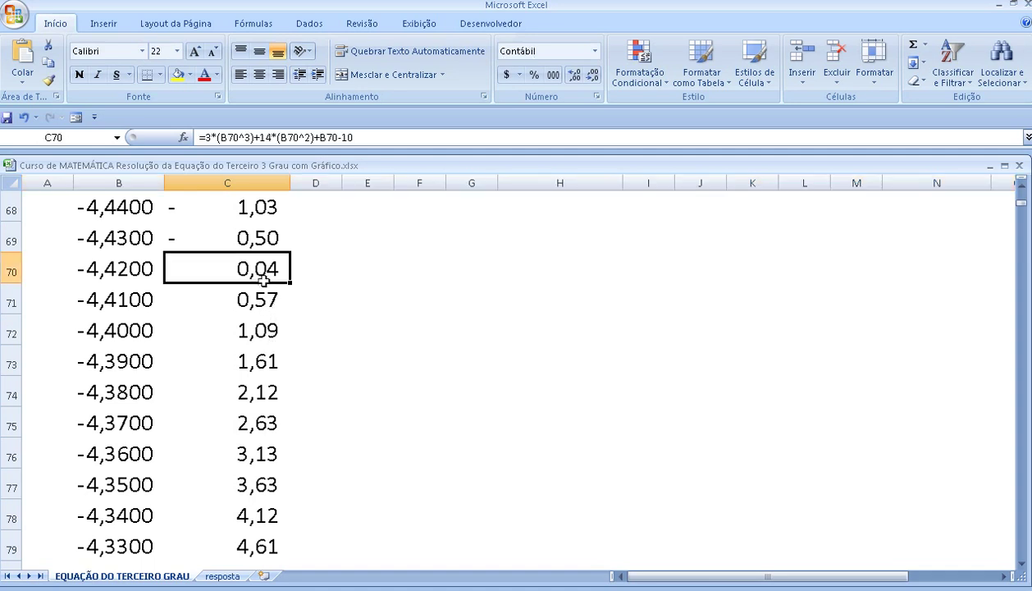
{"action": "scroll", "coordinate": [262, 218], "scroll_direction": "up", "scroll_amount": 2}
{"action": "left_click", "coordinate": [267, 302]}
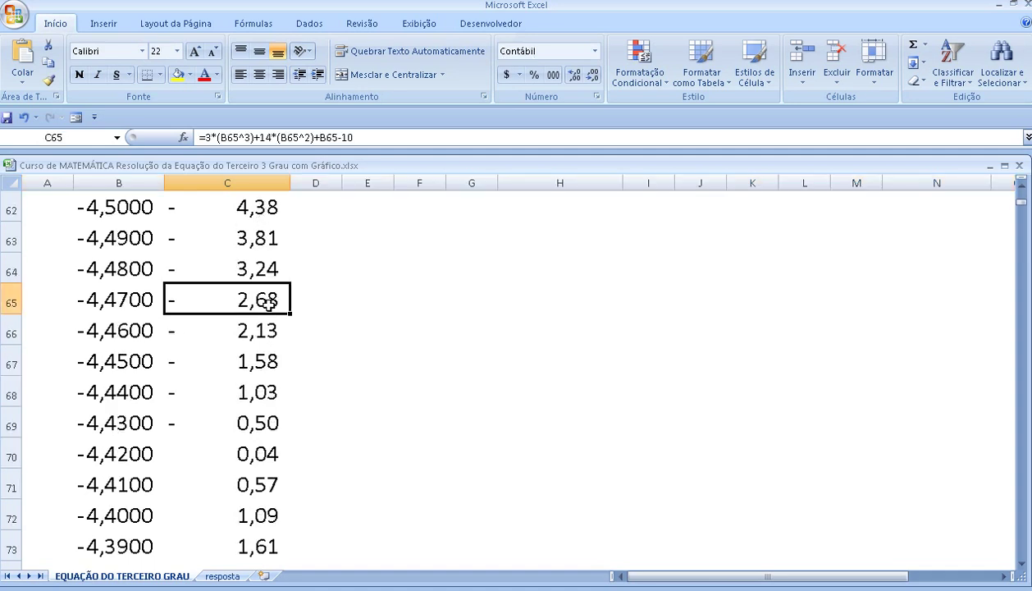
{"action": "left_click", "coordinate": [274, 325]}
{"action": "left_click", "coordinate": [272, 360]}
{"action": "left_click", "coordinate": [279, 387]}
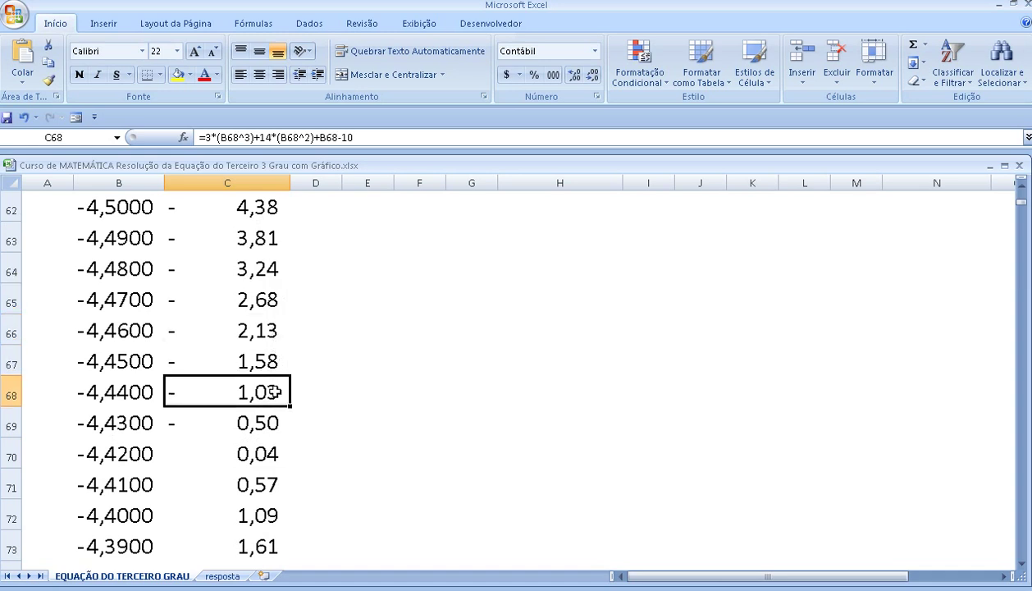
{"action": "left_click_drag", "start_coordinate": [272, 299], "coordinate": [279, 386]}
{"action": "left_click", "coordinate": [272, 422]}
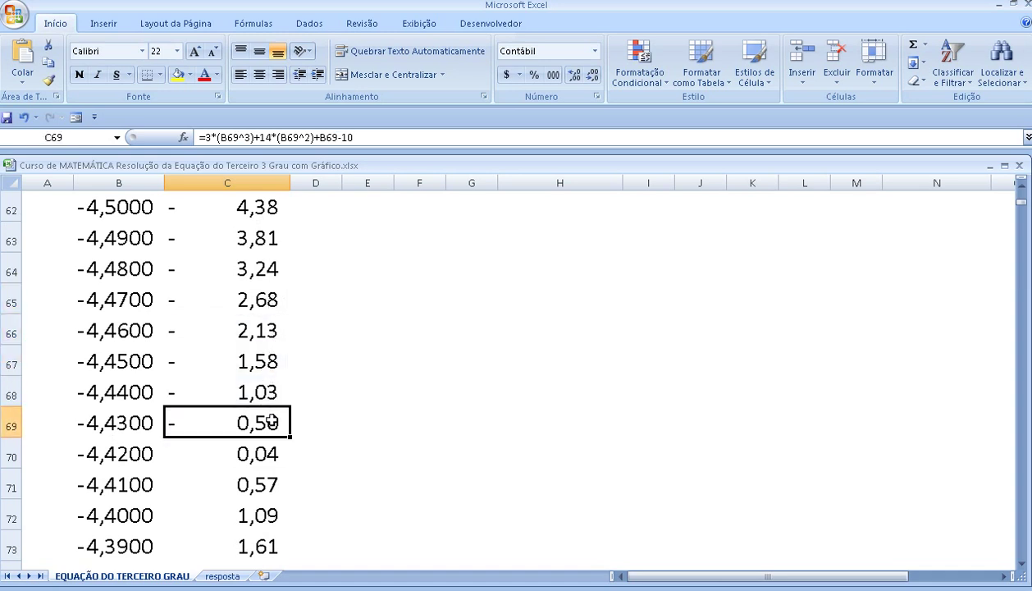
{"action": "left_click", "coordinate": [274, 452]}
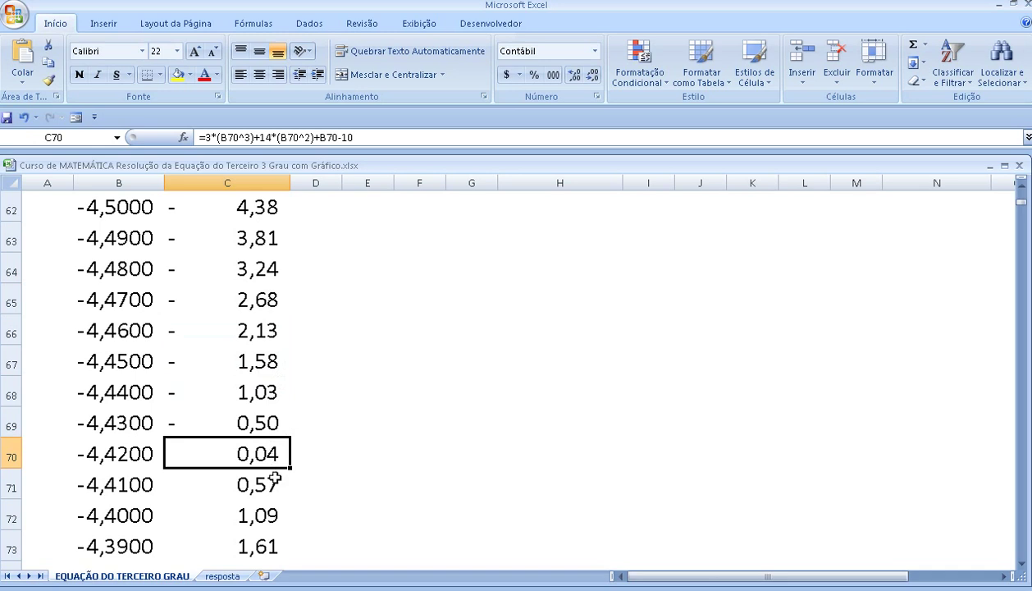
{"action": "left_click", "coordinate": [275, 478]}
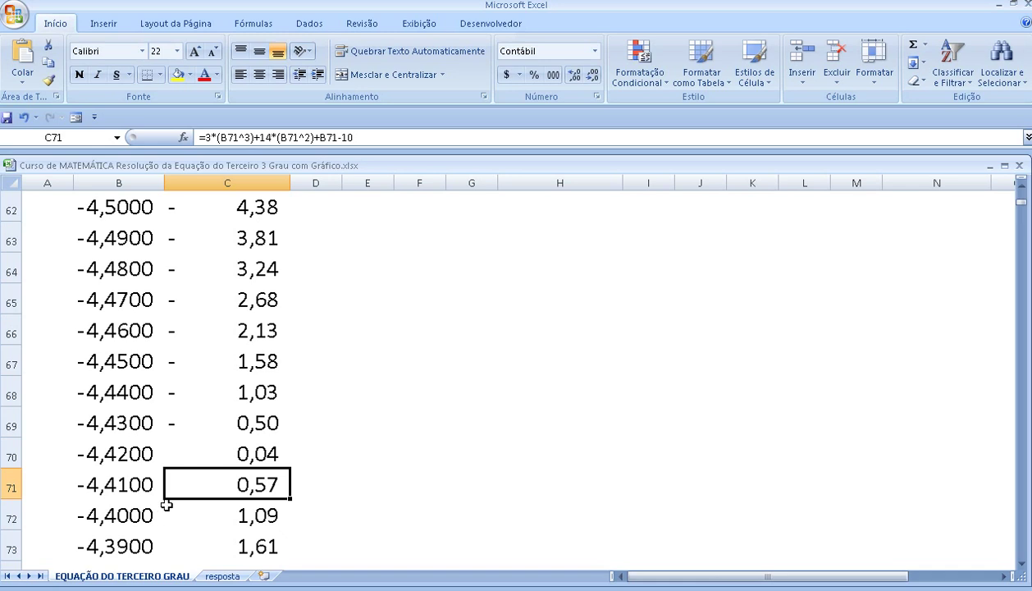
Scroll to row 417 at X -0,95 and select the last two rows, B416:C417.
{"action": "scroll", "coordinate": [164, 500], "scroll_direction": "down", "scroll_amount": 1}
{"action": "left_click_drag", "start_coordinate": [16, 362], "coordinate": [18, 394]}
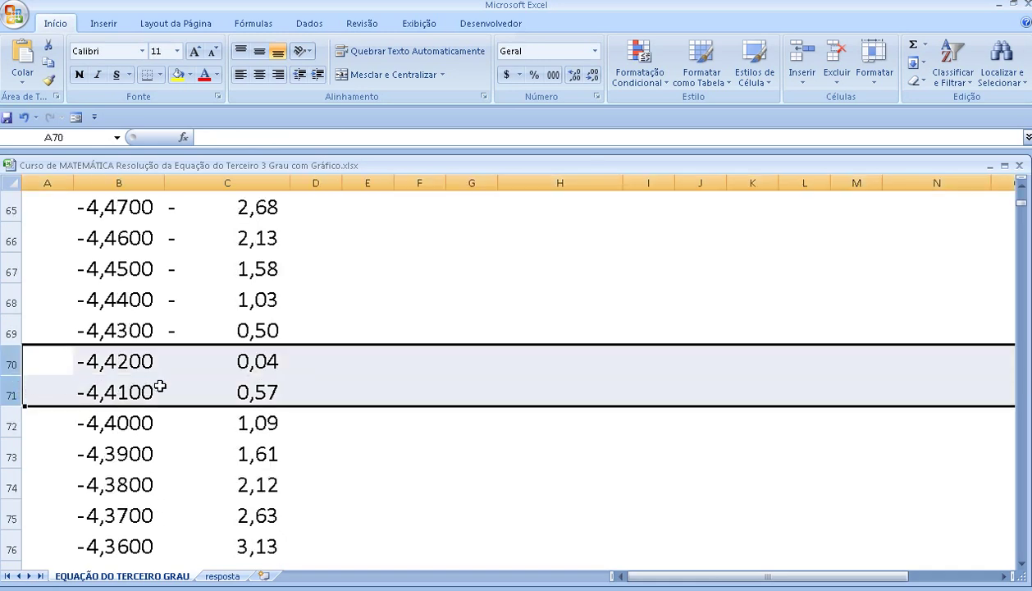
{"action": "scroll", "coordinate": [160, 384], "scroll_direction": "down", "scroll_amount": 6}
{"action": "scroll", "coordinate": [163, 380], "scroll_direction": "down", "scroll_amount": 6}
{"action": "scroll", "coordinate": [168, 373], "scroll_direction": "down", "scroll_amount": 14}
{"action": "scroll", "coordinate": [173, 370], "scroll_direction": "down", "scroll_amount": 6}
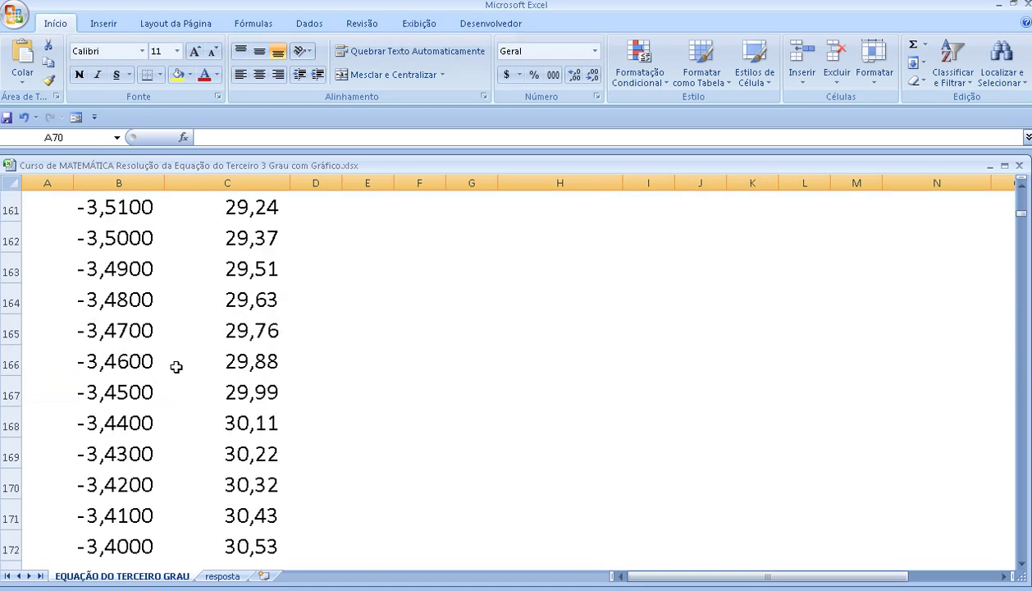
{"action": "scroll", "coordinate": [175, 363], "scroll_direction": "down", "scroll_amount": 7}
{"action": "scroll", "coordinate": [175, 362], "scroll_direction": "down", "scroll_amount": 12}
{"action": "scroll", "coordinate": [177, 357], "scroll_direction": "down", "scroll_amount": 6}
{"action": "scroll", "coordinate": [180, 358], "scroll_direction": "down", "scroll_amount": 16}
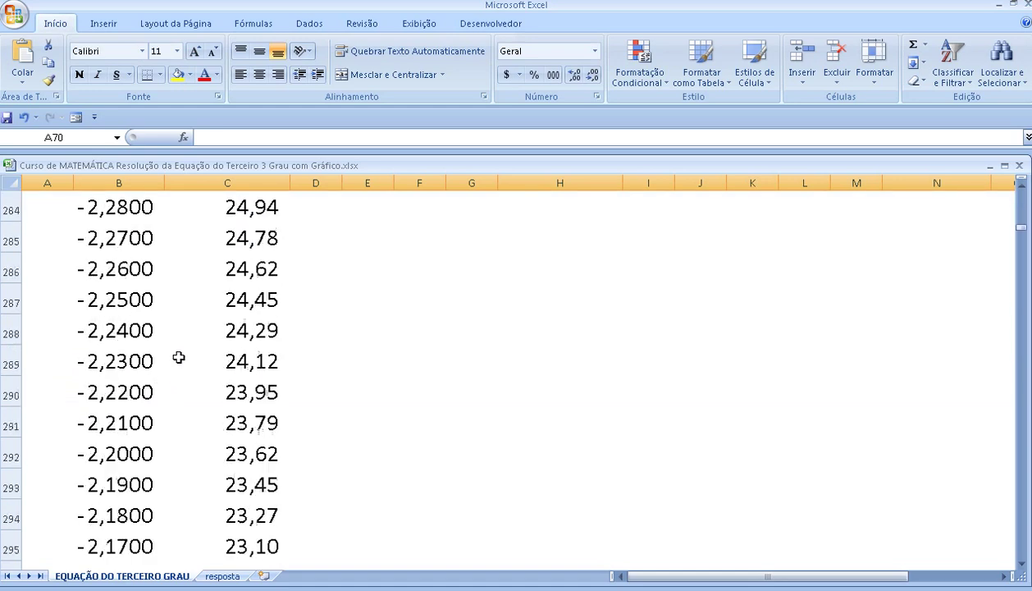
{"action": "scroll", "coordinate": [182, 358], "scroll_direction": "down", "scroll_amount": 8}
{"action": "scroll", "coordinate": [184, 349], "scroll_direction": "down", "scroll_amount": 13}
{"action": "scroll", "coordinate": [188, 348], "scroll_direction": "down", "scroll_amount": 8}
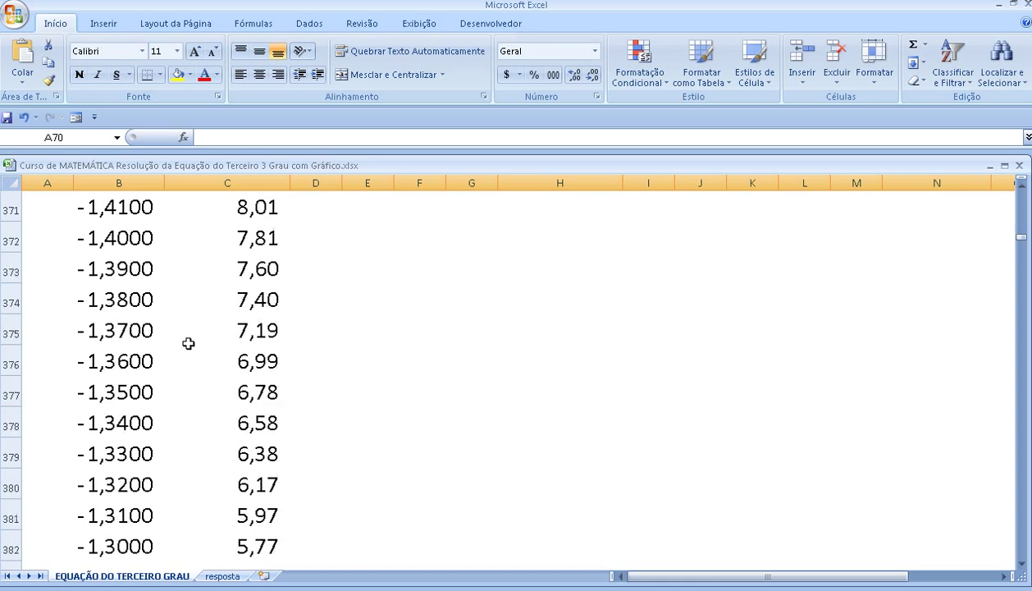
{"action": "scroll", "coordinate": [188, 344], "scroll_direction": "down", "scroll_amount": 14}
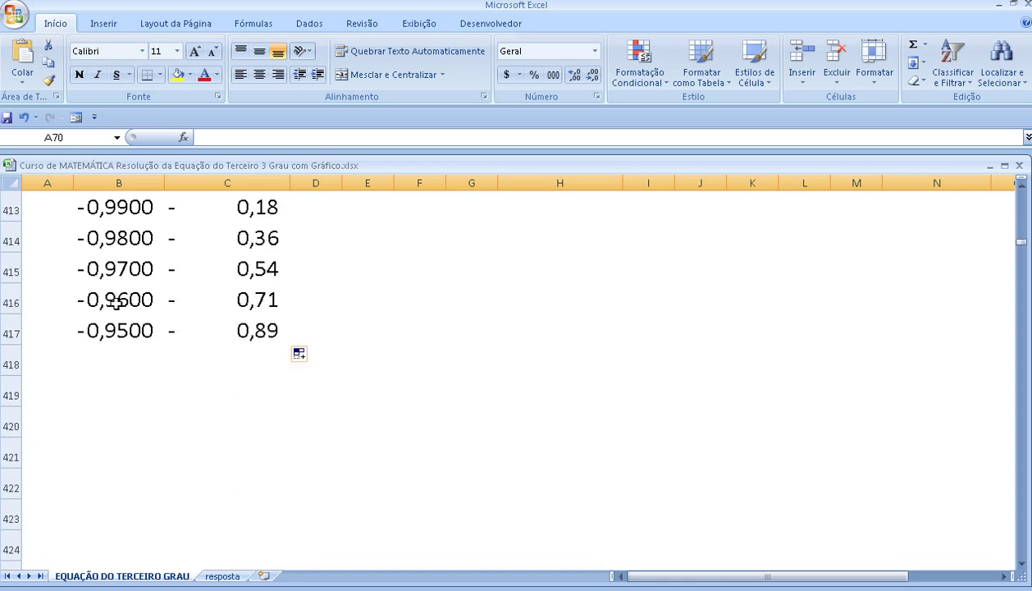
{"action": "left_click_drag", "start_coordinate": [105, 297], "coordinate": [219, 322]}
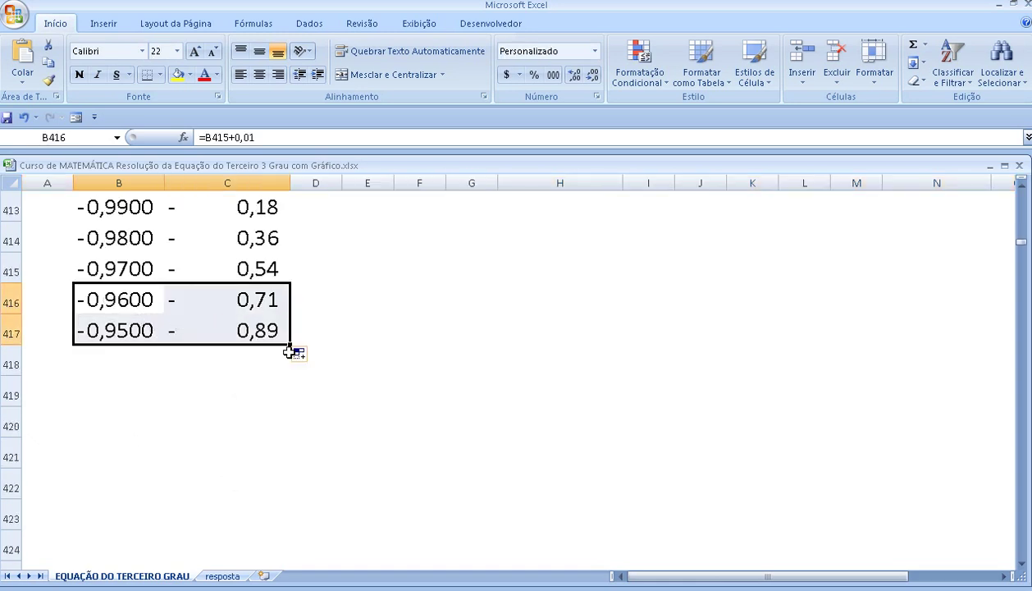
Fill the X and Y series down in stages to rows 797, 878 and 1200.
{"action": "scroll", "coordinate": [292, 347], "scroll_direction": "down", "scroll_amount": 1}
{"action": "mouse_move", "coordinate": [296, 257]}
{"action": "left_mouse_down"}
{"action": "mouse_move", "coordinate": [290, 534]}
{"action": "mouse_move", "coordinate": [271, 558]}
{"action": "left_mouse_up"}
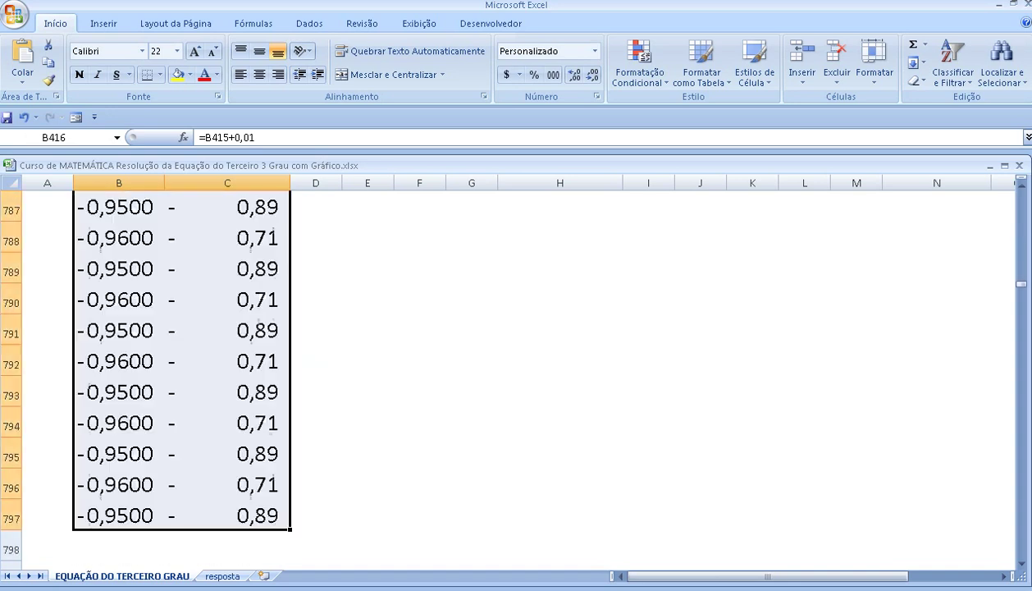
{"action": "scroll", "coordinate": [260, 531], "scroll_direction": "down", "scroll_amount": 5}
{"action": "scroll", "coordinate": [222, 425], "scroll_direction": "up", "scroll_amount": 2}
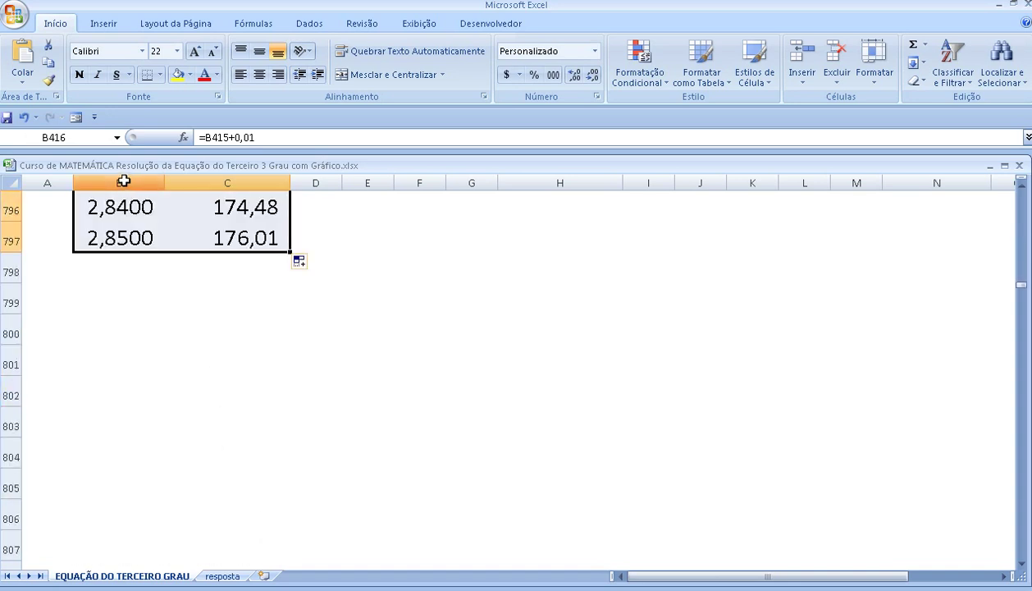
{"action": "mouse_move", "coordinate": [99, 231]}
{"action": "left_mouse_down"}
{"action": "mouse_move", "coordinate": [287, 246]}
{"action": "mouse_move", "coordinate": [287, 558]}
{"action": "mouse_move", "coordinate": [287, 529]}
{"action": "left_mouse_up"}
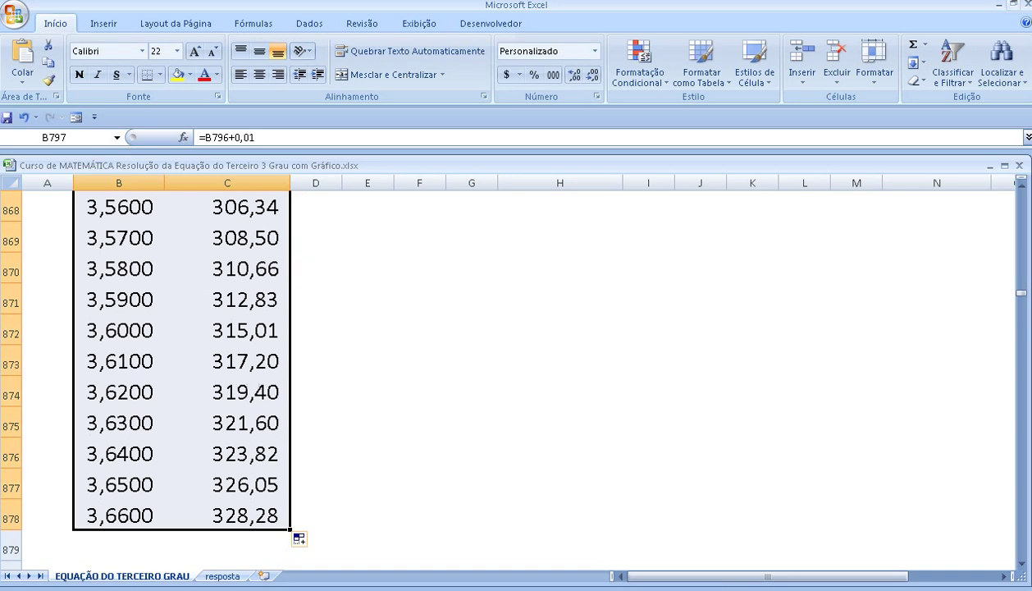
{"action": "left_click_drag", "start_coordinate": [89, 515], "coordinate": [219, 525]}
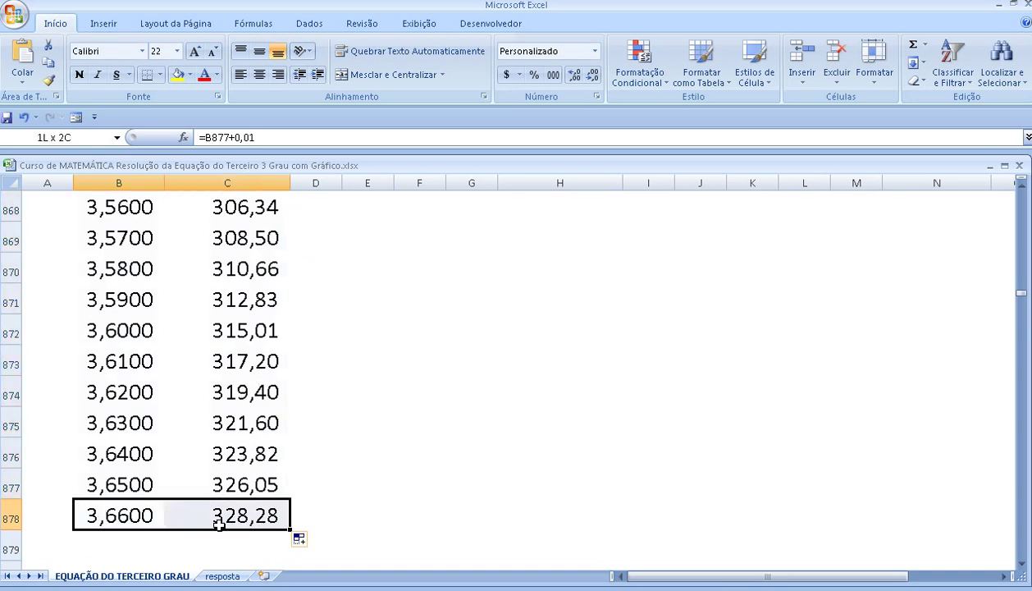
{"action": "mouse_move", "coordinate": [290, 529]}
{"action": "left_mouse_down"}
{"action": "mouse_move", "coordinate": [288, 562]}
{"action": "mouse_move", "coordinate": [295, 529]}
{"action": "left_mouse_up"}
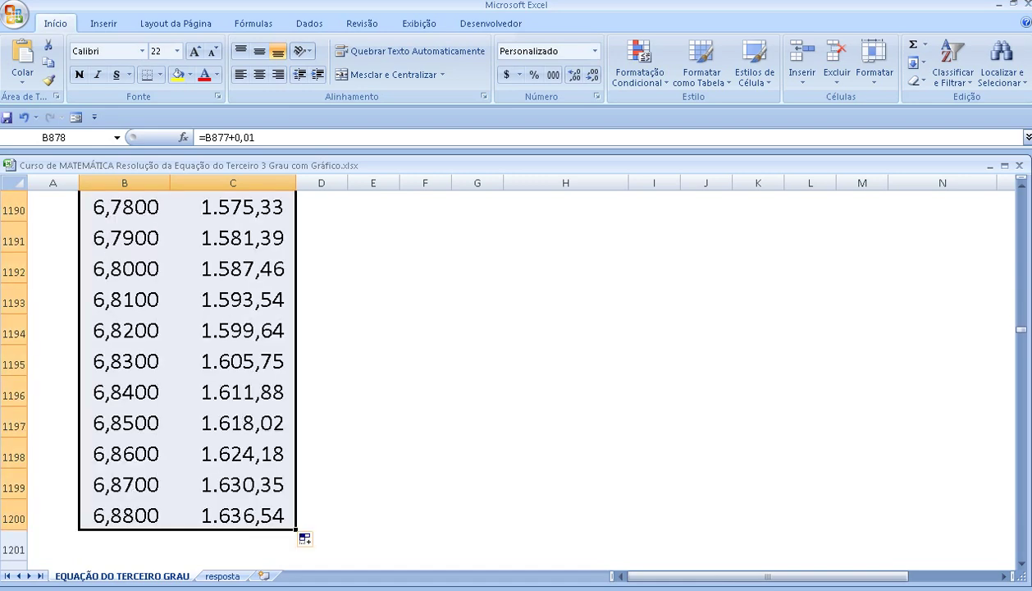
Look at the resposta sheet, then return to the EQUAÇÃO DO TERCEIRO GRAU sheet.
{"action": "scroll", "coordinate": [197, 459], "scroll_direction": "up", "scroll_amount": 14}
{"action": "scroll", "coordinate": [190, 414], "scroll_direction": "up", "scroll_amount": 10}
{"action": "scroll", "coordinate": [184, 386], "scroll_direction": "up", "scroll_amount": 10}
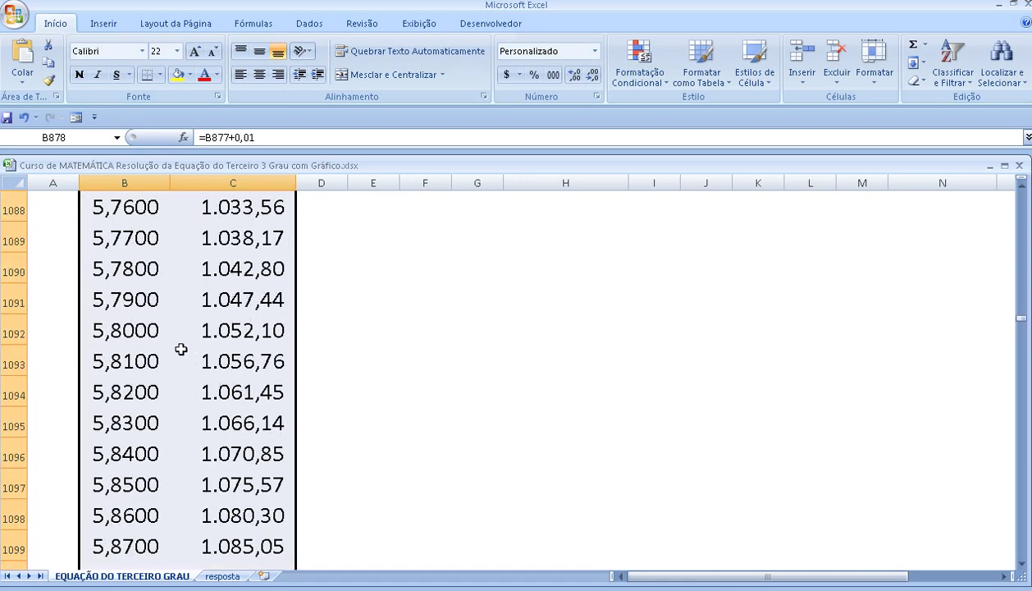
{"action": "scroll", "coordinate": [177, 328], "scroll_direction": "up", "scroll_amount": 13}
{"action": "scroll", "coordinate": [189, 325], "scroll_direction": "up", "scroll_amount": 8}
{"action": "scroll", "coordinate": [191, 337], "scroll_direction": "up", "scroll_amount": 9}
{"action": "scroll", "coordinate": [194, 316], "scroll_direction": "up", "scroll_amount": 6}
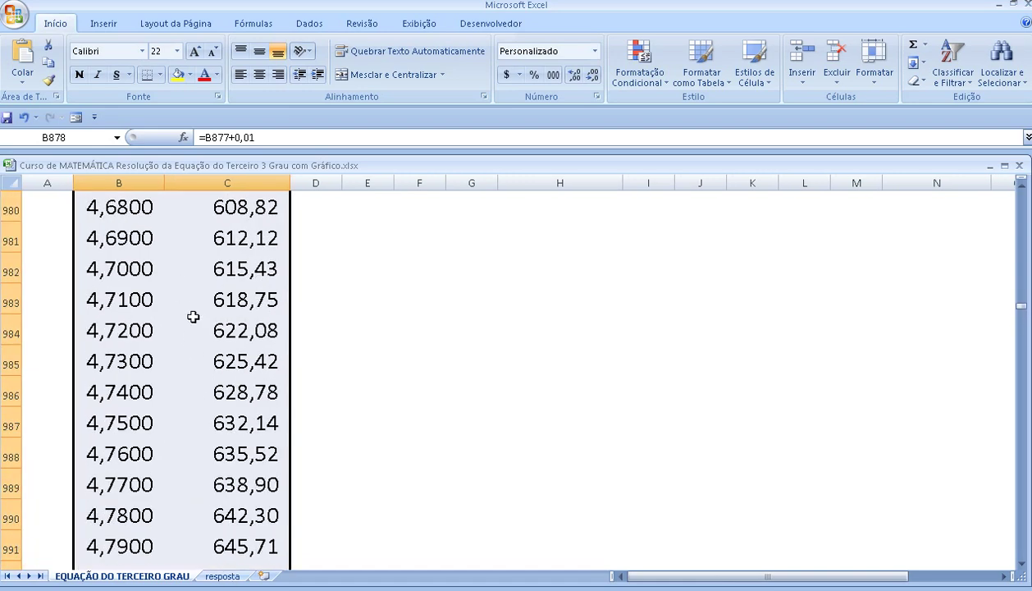
{"action": "scroll", "coordinate": [183, 329], "scroll_direction": "up", "scroll_amount": 6}
{"action": "scroll", "coordinate": [183, 329], "scroll_direction": "up", "scroll_amount": 2}
{"action": "scroll", "coordinate": [184, 326], "scroll_direction": "up", "scroll_amount": 2}
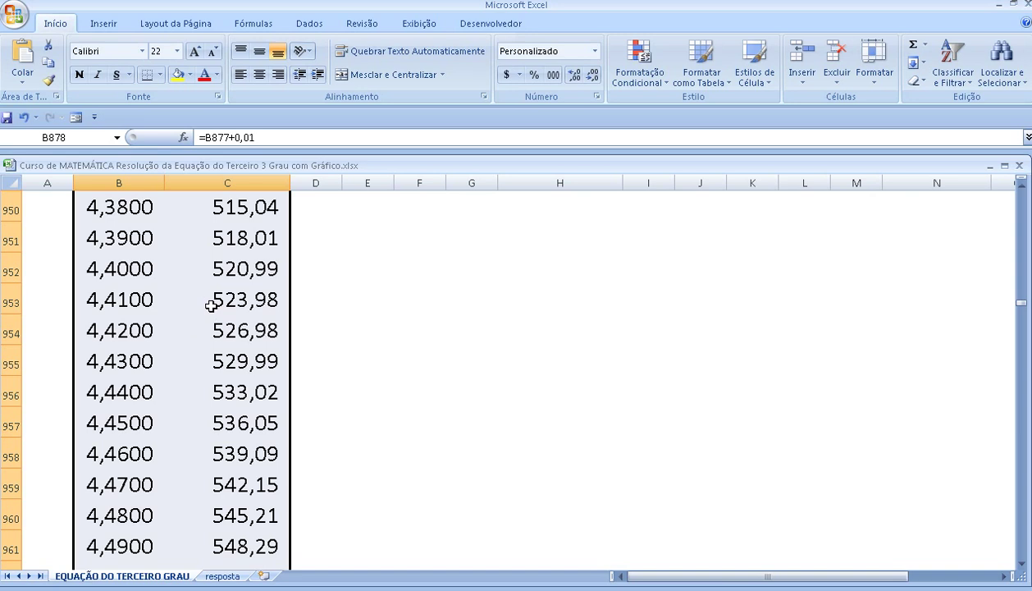
{"action": "scroll", "coordinate": [211, 305], "scroll_direction": "up", "scroll_amount": 1}
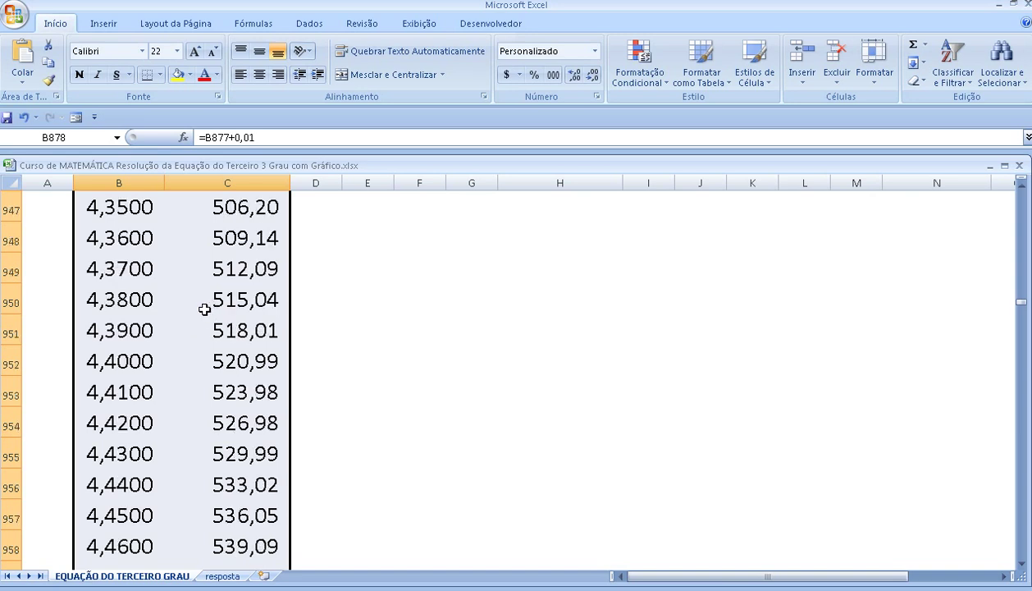
{"action": "left_click", "coordinate": [220, 575]}
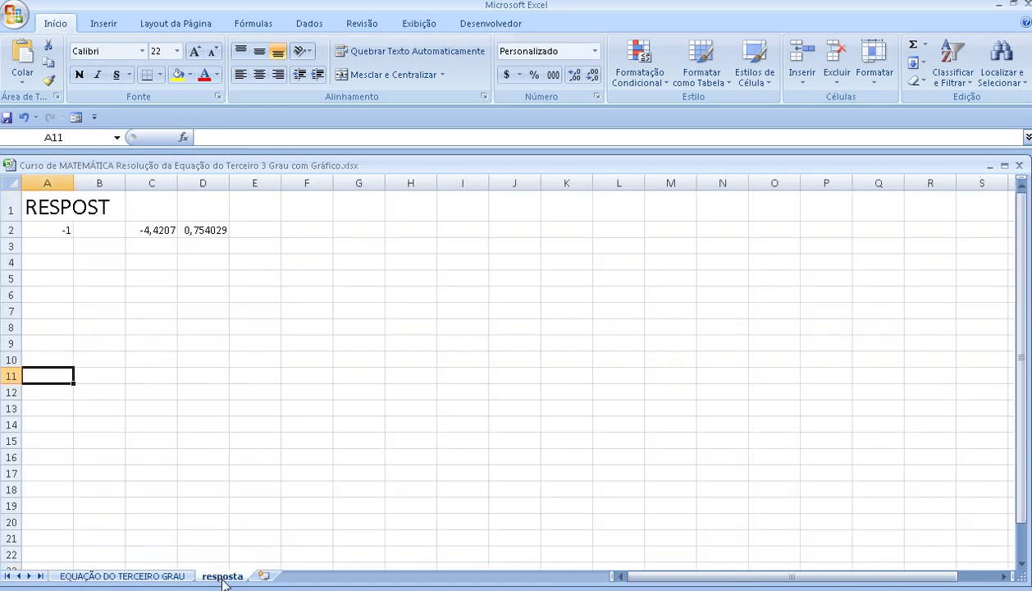
{"action": "left_click", "coordinate": [165, 577]}
Scroll up to where Y goes from -0,11 at X 0,75 to 0,16 at X 0,76.
{"action": "scroll", "coordinate": [214, 484], "scroll_direction": "up", "scroll_amount": 4}
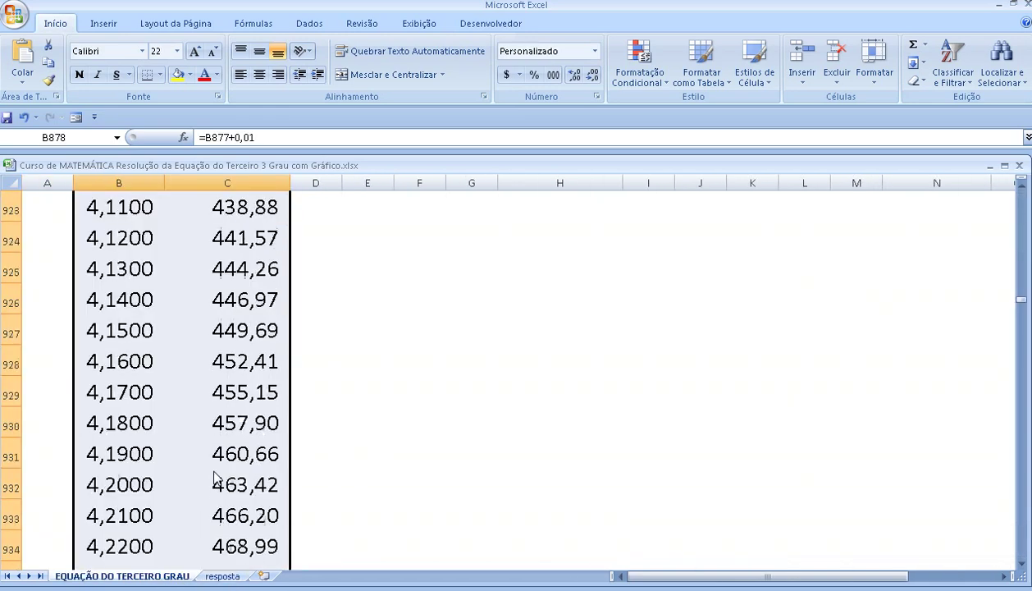
{"action": "scroll", "coordinate": [223, 415], "scroll_direction": "up", "scroll_amount": 12}
{"action": "scroll", "coordinate": [224, 394], "scroll_direction": "up", "scroll_amount": 10}
{"action": "scroll", "coordinate": [223, 394], "scroll_direction": "up", "scroll_amount": 15}
{"action": "scroll", "coordinate": [219, 362], "scroll_direction": "up", "scroll_amount": 6}
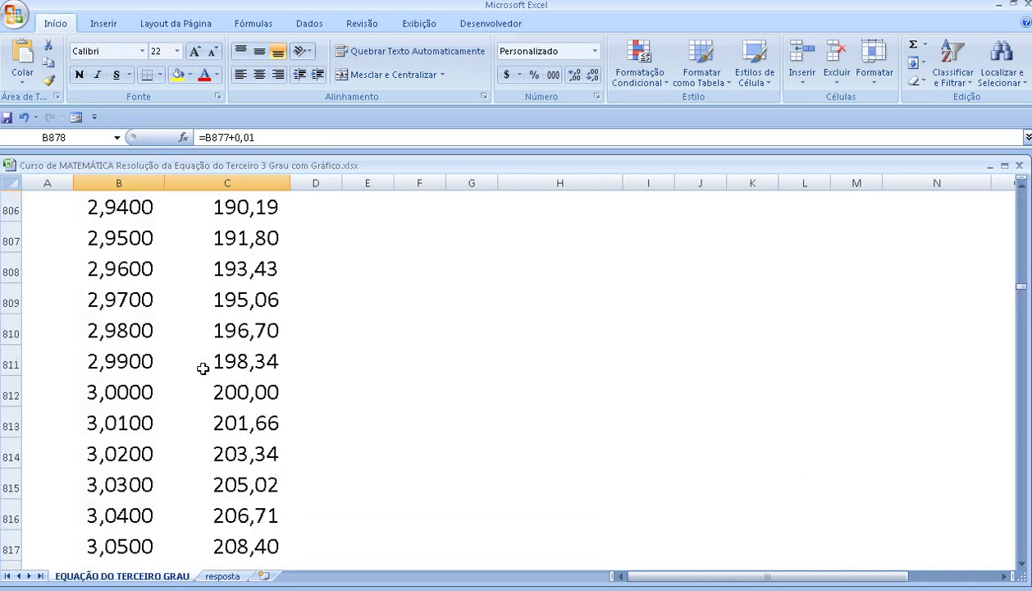
{"action": "scroll", "coordinate": [203, 364], "scroll_direction": "up", "scroll_amount": 15}
{"action": "scroll", "coordinate": [198, 362], "scroll_direction": "up", "scroll_amount": 12}
{"action": "scroll", "coordinate": [199, 321], "scroll_direction": "up", "scroll_amount": 7}
{"action": "scroll", "coordinate": [196, 312], "scroll_direction": "up", "scroll_amount": 9}
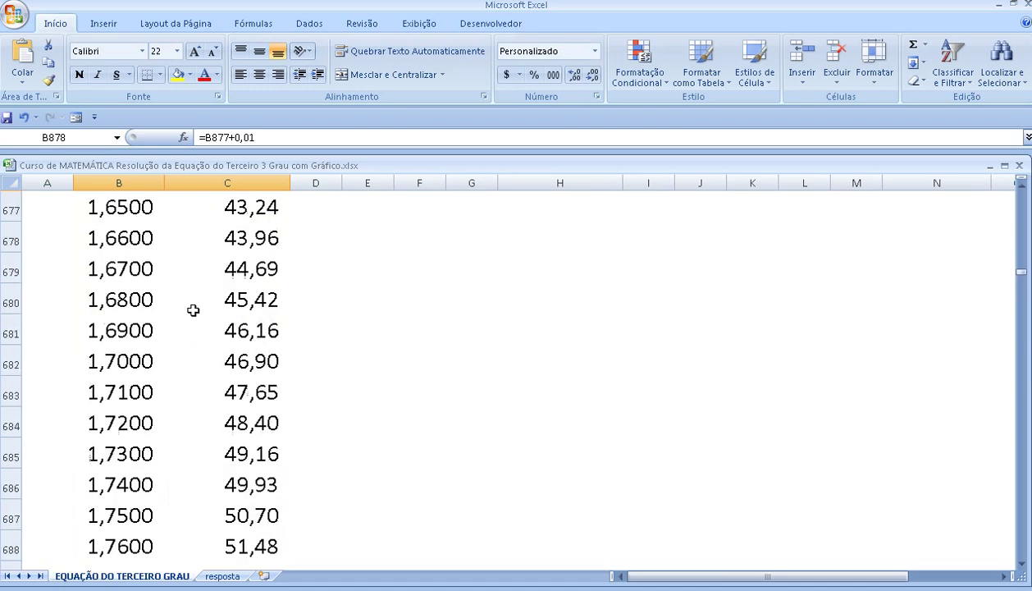
{"action": "scroll", "coordinate": [194, 307], "scroll_direction": "up", "scroll_amount": 6}
{"action": "scroll", "coordinate": [191, 316], "scroll_direction": "up", "scroll_amount": 4}
{"action": "scroll", "coordinate": [189, 313], "scroll_direction": "up", "scroll_amount": 5}
{"action": "scroll", "coordinate": [189, 313], "scroll_direction": "up", "scroll_amount": 12}
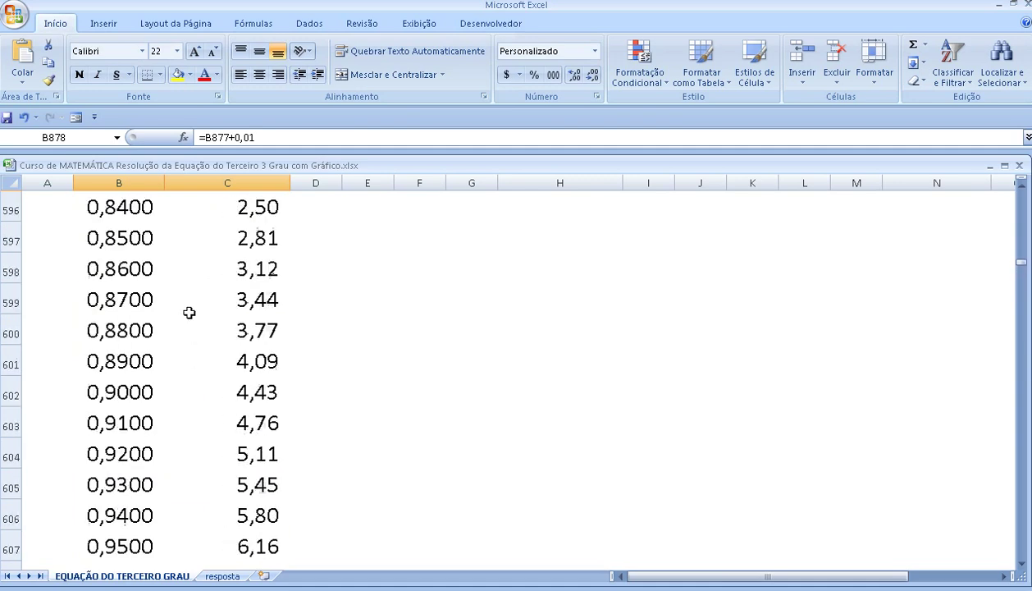
{"action": "scroll", "coordinate": [189, 313], "scroll_direction": "up", "scroll_amount": 6}
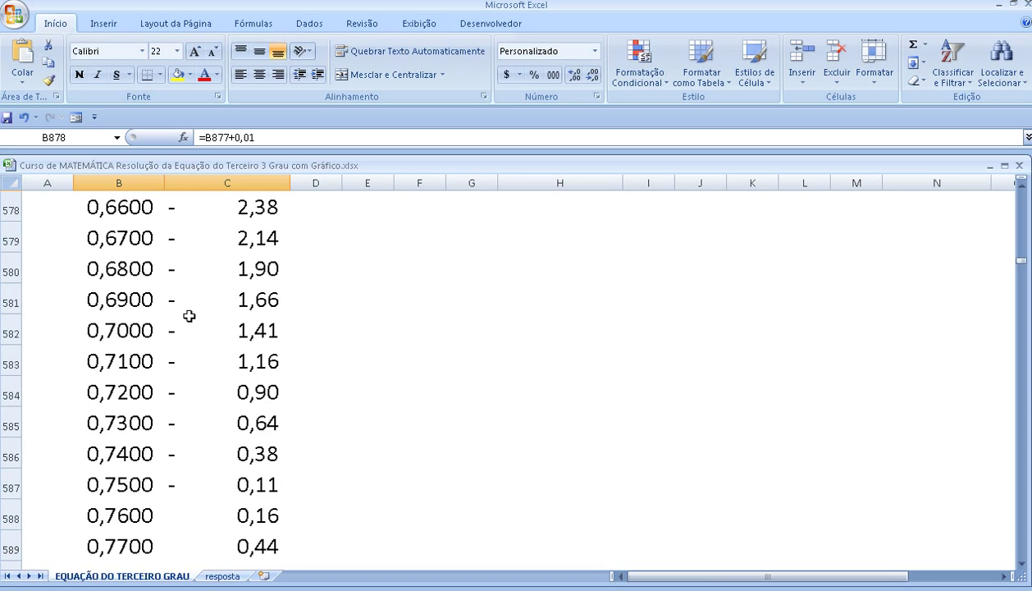
{"action": "left_click", "coordinate": [253, 296]}
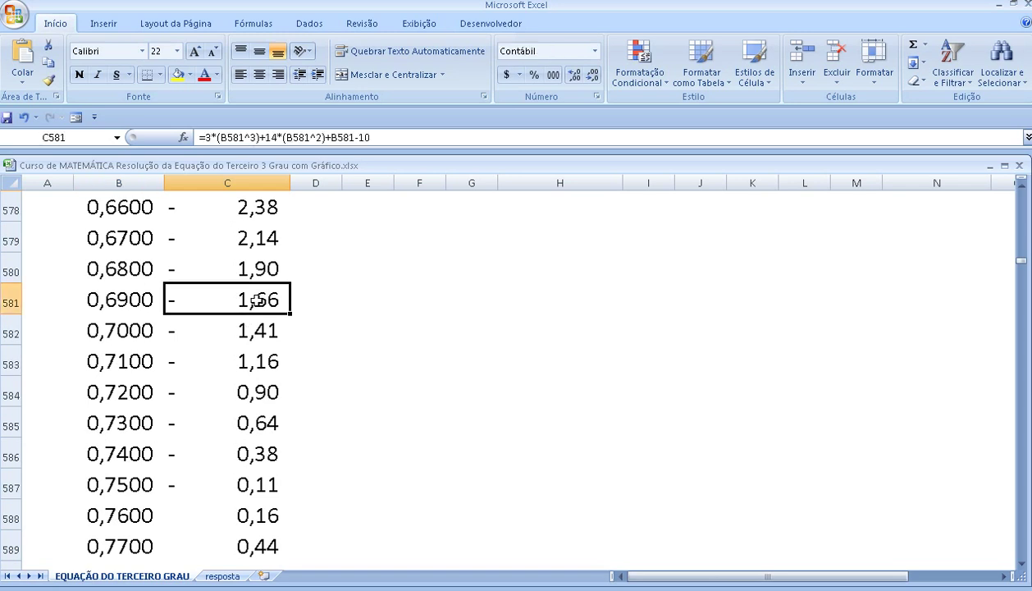
{"action": "left_click", "coordinate": [270, 330]}
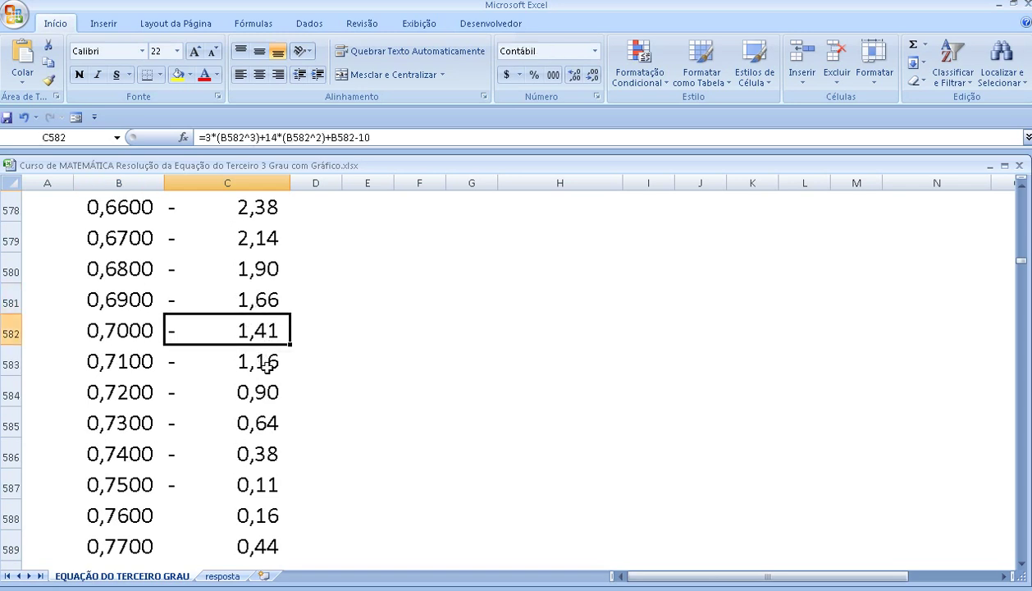
{"action": "left_click", "coordinate": [267, 364]}
{"action": "left_click", "coordinate": [272, 392]}
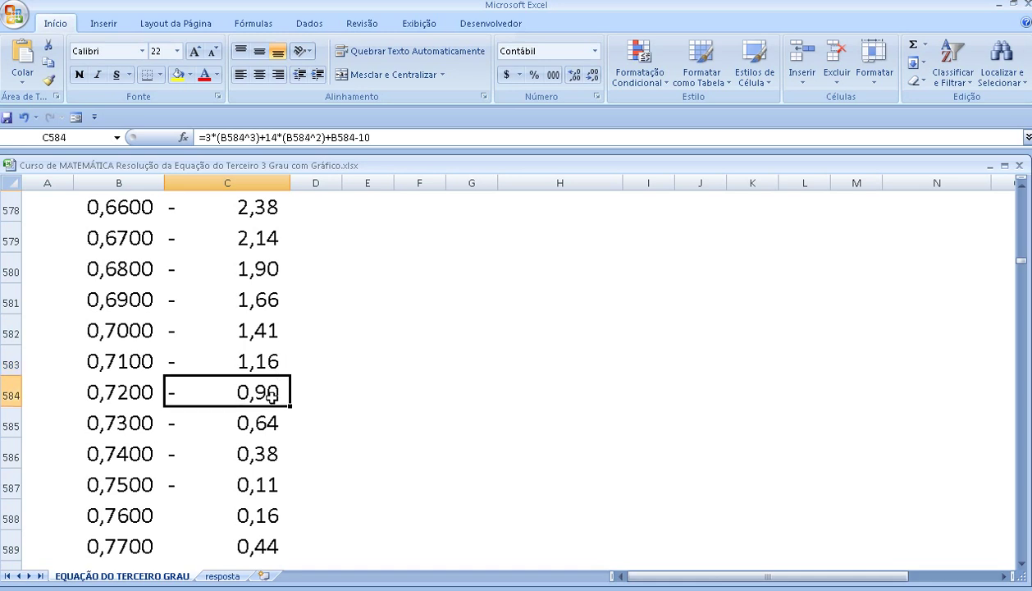
{"action": "left_click", "coordinate": [271, 417]}
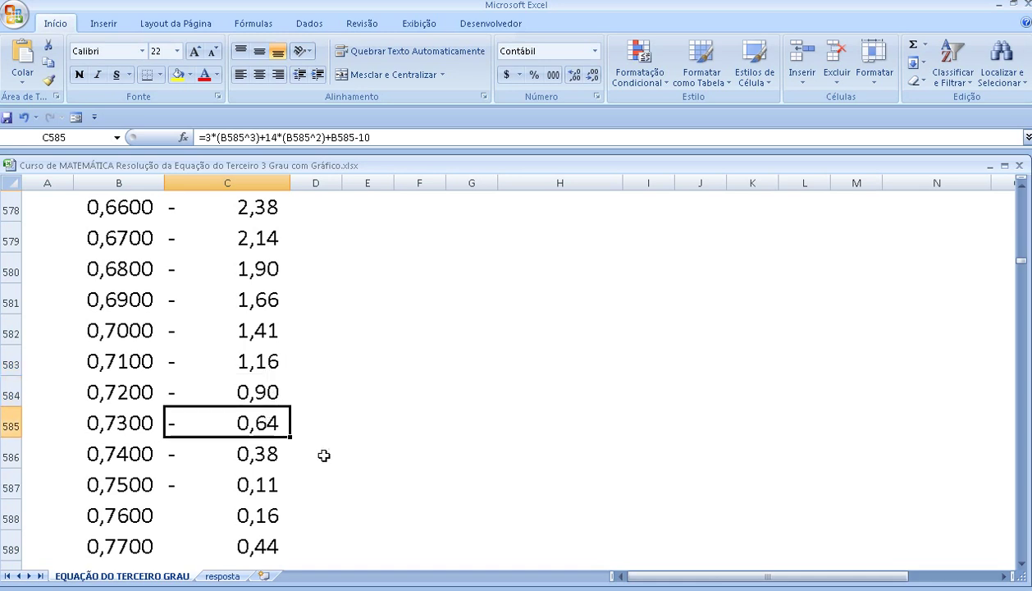
{"action": "scroll", "coordinate": [311, 448], "scroll_direction": "down", "scroll_amount": 1}
{"action": "left_click", "coordinate": [260, 394]}
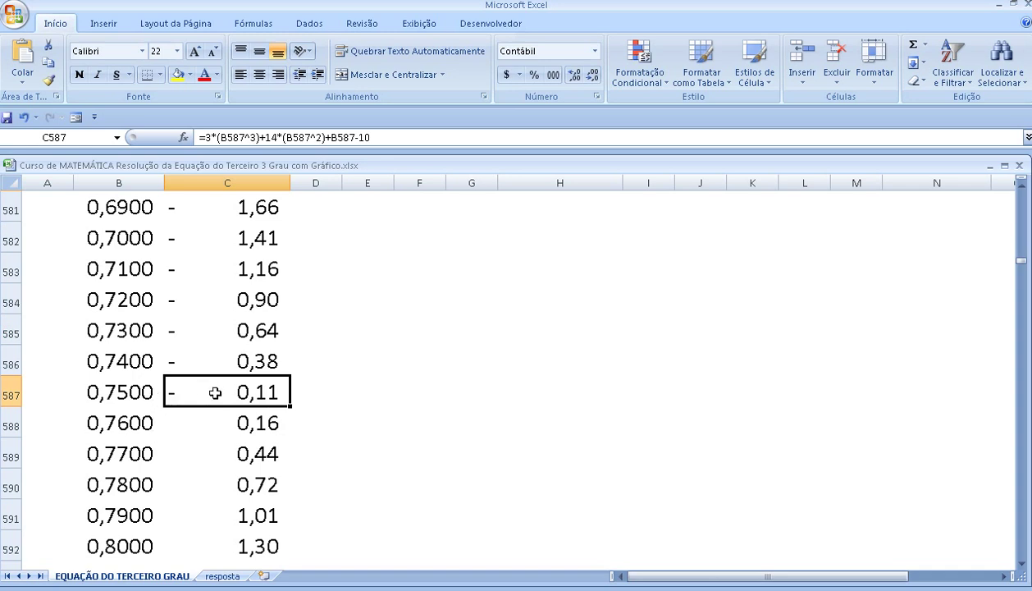
{"action": "left_click", "coordinate": [241, 421]}
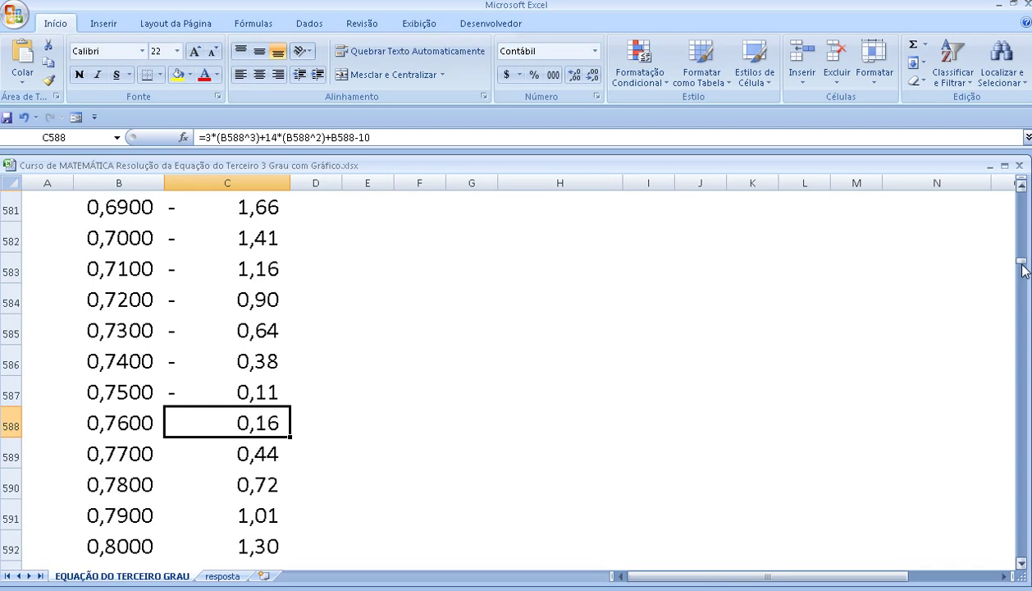
Delete the X header from cell B11.
{"action": "left_click_drag", "start_coordinate": [1021, 264], "coordinate": [1017, 260]}
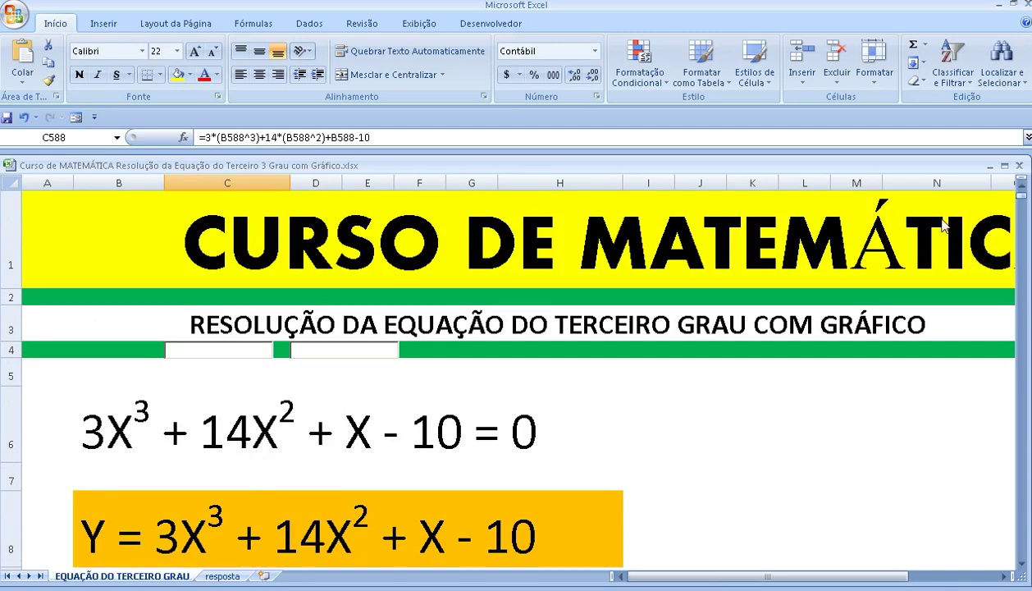
{"action": "scroll", "coordinate": [587, 287], "scroll_direction": "down", "scroll_amount": 2}
{"action": "scroll", "coordinate": [591, 289], "scroll_direction": "down", "scroll_amount": 1}
{"action": "scroll", "coordinate": [591, 289], "scroll_direction": "up", "scroll_amount": 1}
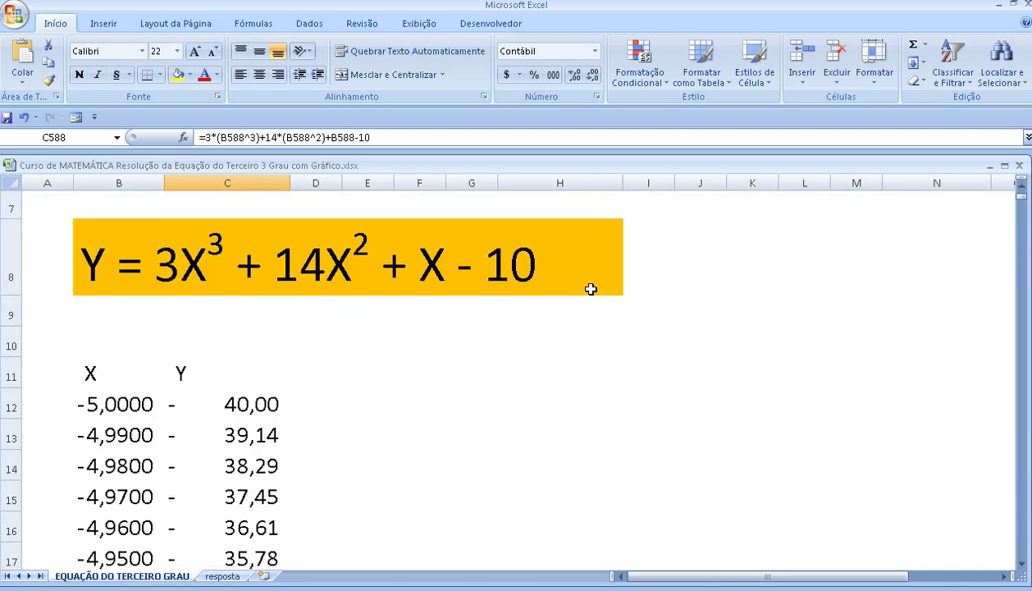
{"action": "left_click", "coordinate": [92, 374]}
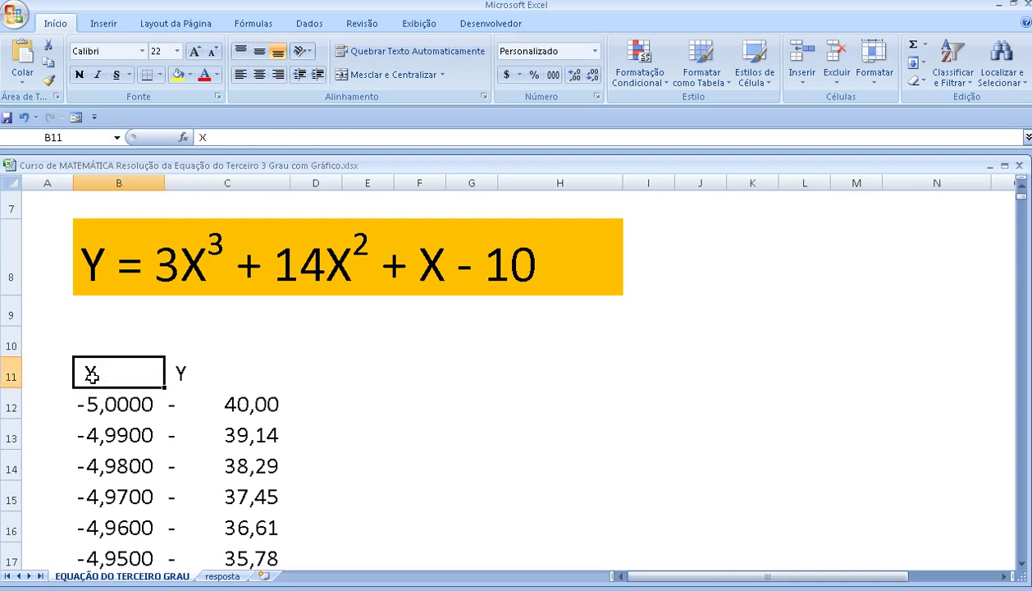
{"action": "key", "text": "Delete"}
Select the X and Y table range B11:C1200.
{"action": "key", "text": "shift+Right"}
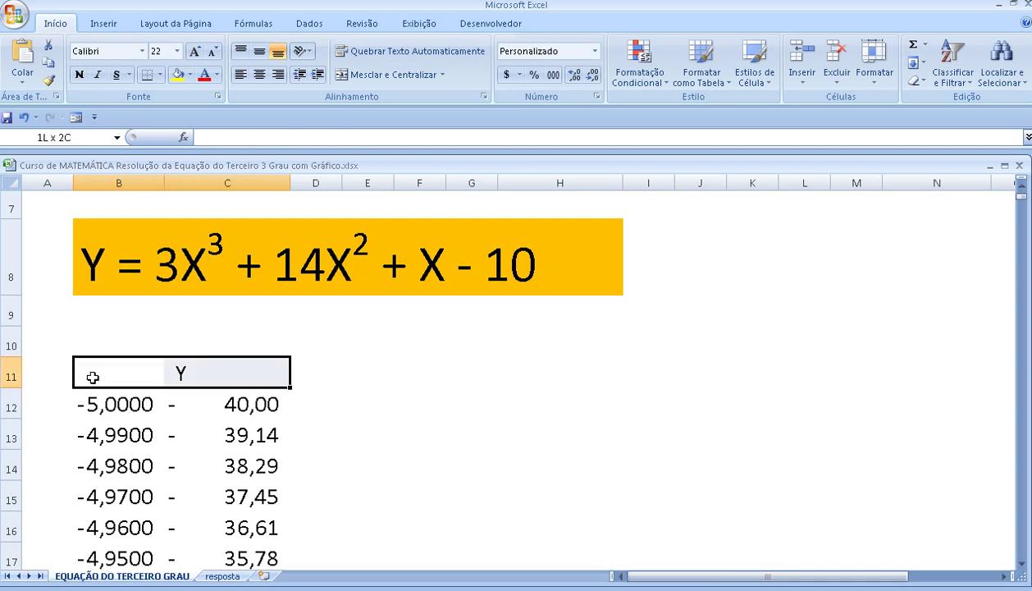
{"action": "key", "text": "shift+Down"}
{"action": "key", "text": "shift+Down"}
{"action": "key", "text": "ctrl+shift+Down"}
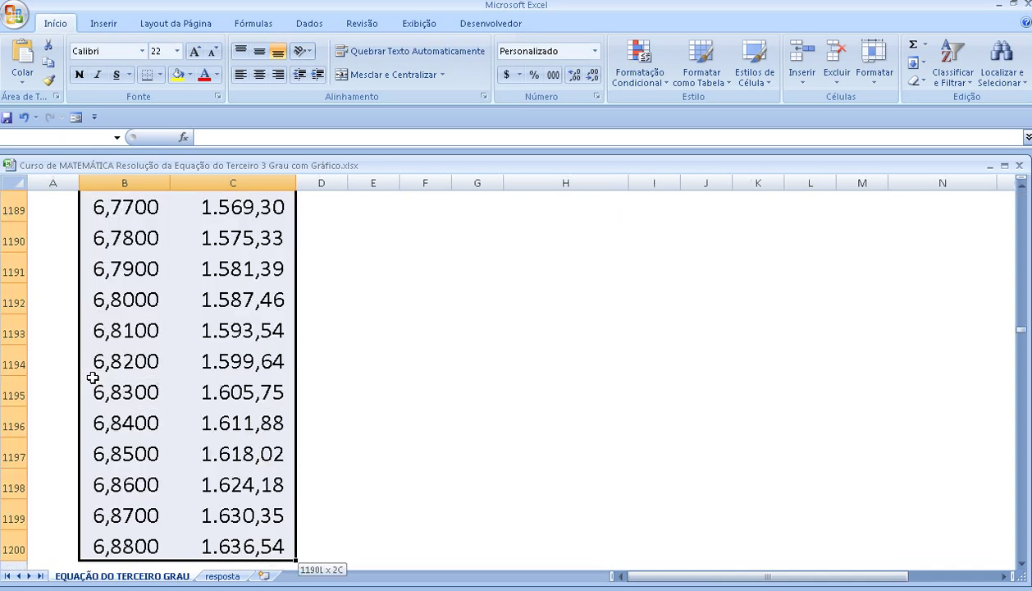
Insert the first 2D line chart from Inserir > Linhas to plot the Y values.
{"action": "left_click", "coordinate": [105, 24]}
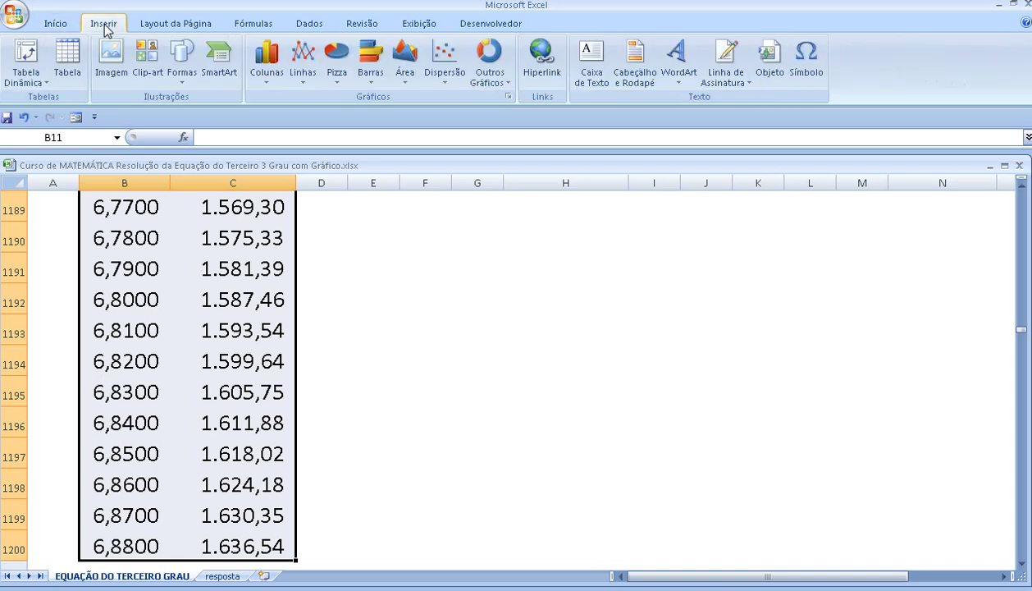
{"action": "left_click", "coordinate": [306, 67]}
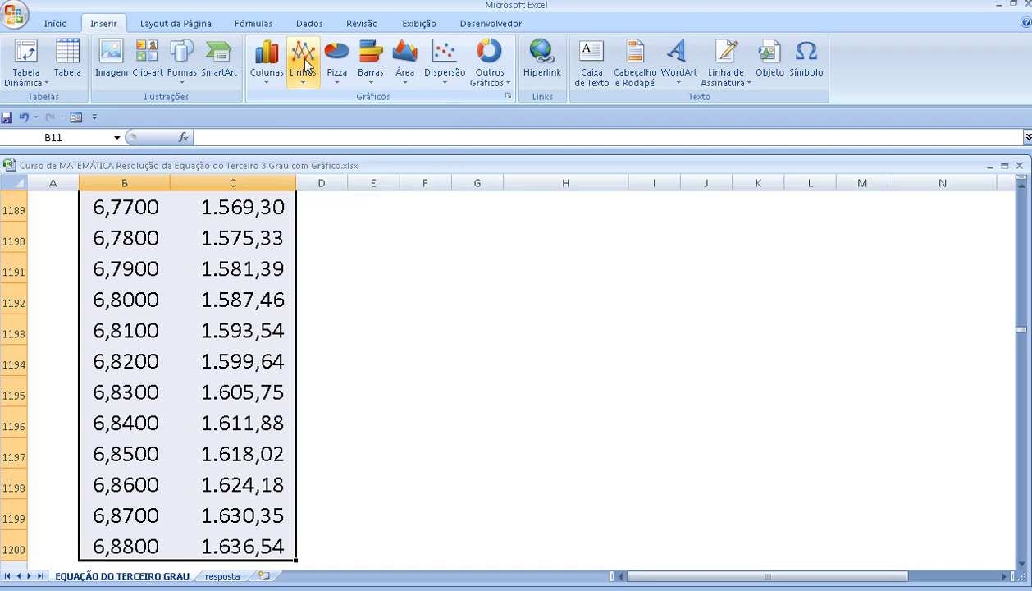
{"action": "left_click_drag", "start_coordinate": [1021, 329], "coordinate": [1020, 198]}
{"action": "scroll", "coordinate": [924, 307], "scroll_direction": "down", "scroll_amount": 5}
{"action": "scroll", "coordinate": [927, 277], "scroll_direction": "down", "scroll_amount": 5}
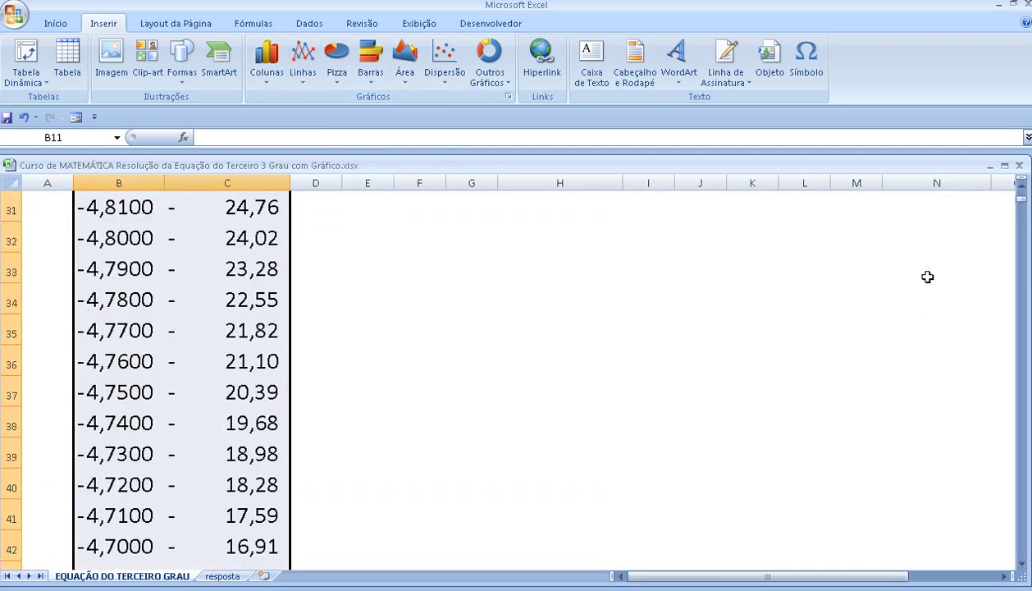
{"action": "scroll", "coordinate": [927, 276], "scroll_direction": "down", "scroll_amount": 12}
{"action": "scroll", "coordinate": [929, 262], "scroll_direction": "up", "scroll_amount": 7}
{"action": "scroll", "coordinate": [932, 252], "scroll_direction": "up", "scroll_amount": 7}
{"action": "scroll", "coordinate": [936, 249], "scroll_direction": "up", "scroll_amount": 7}
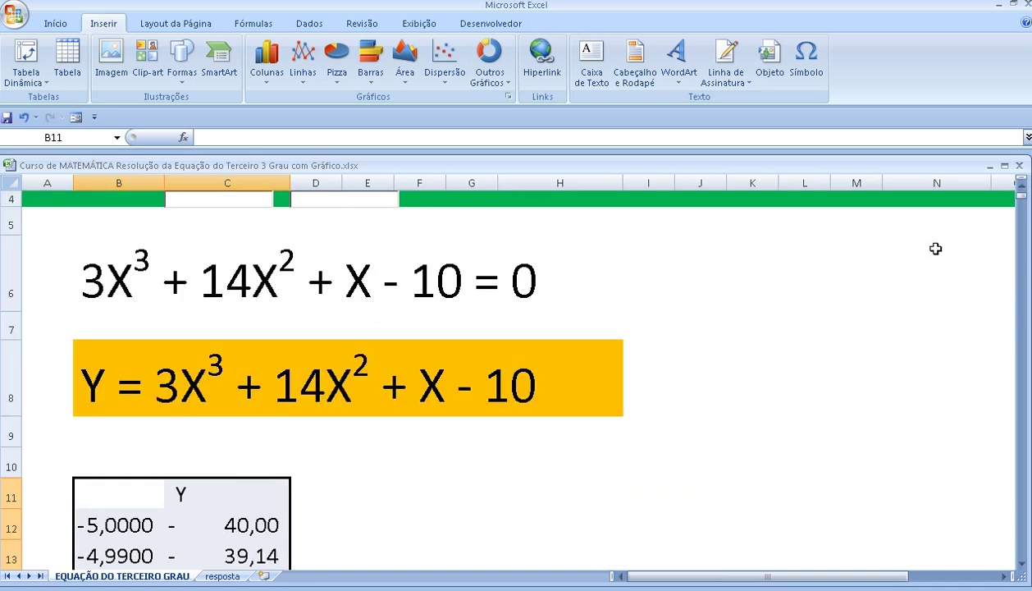
{"action": "left_click", "coordinate": [59, 26]}
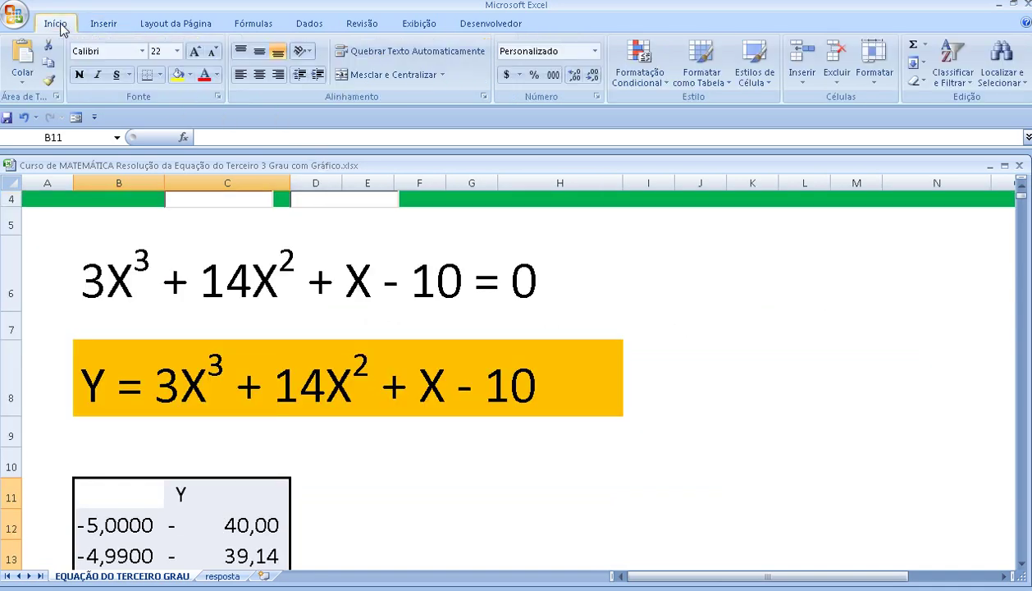
{"action": "left_click", "coordinate": [101, 25]}
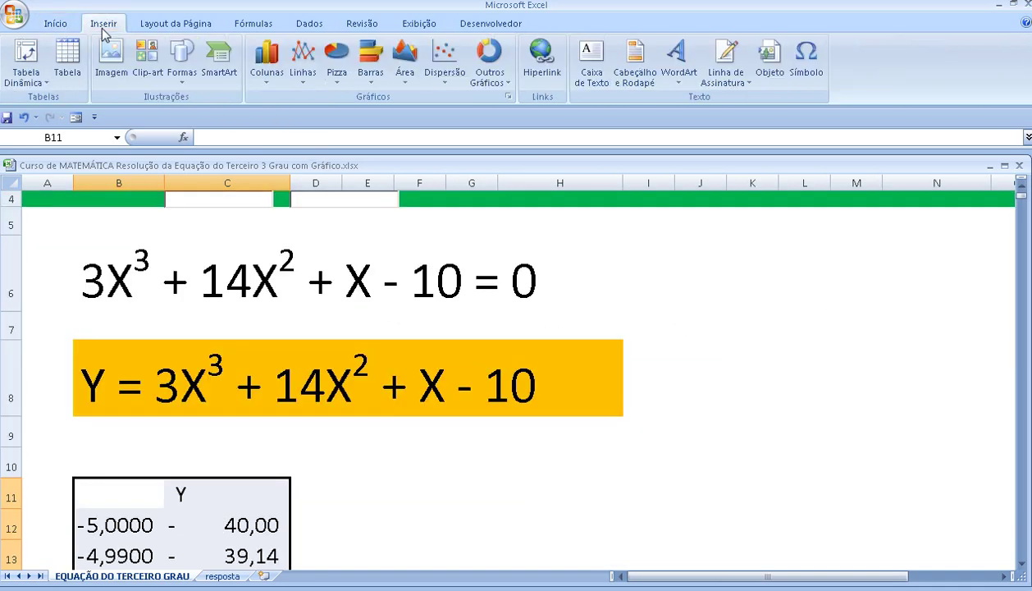
{"action": "left_click", "coordinate": [303, 65]}
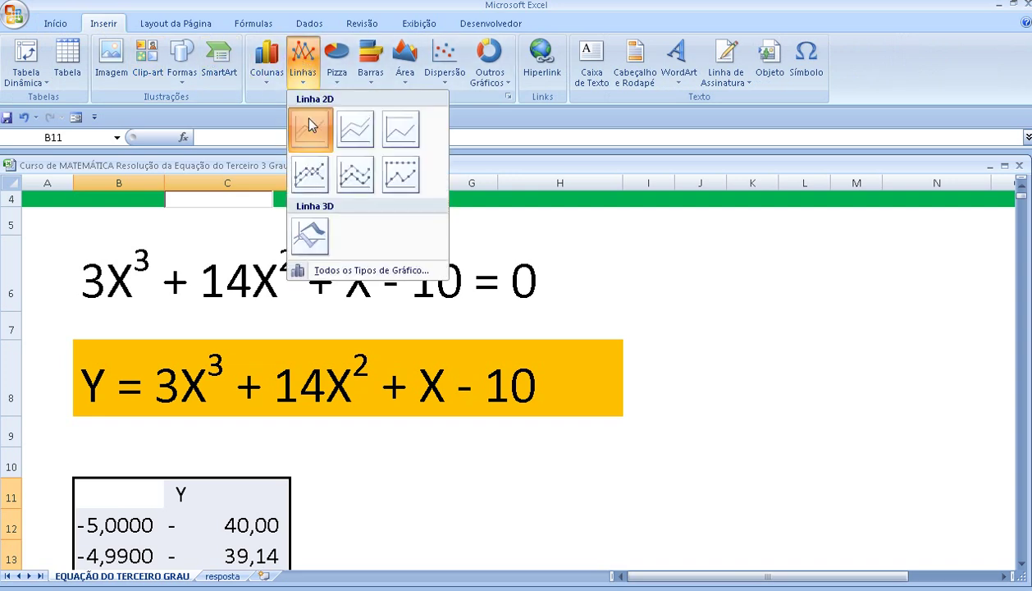
{"action": "left_click", "coordinate": [310, 125]}
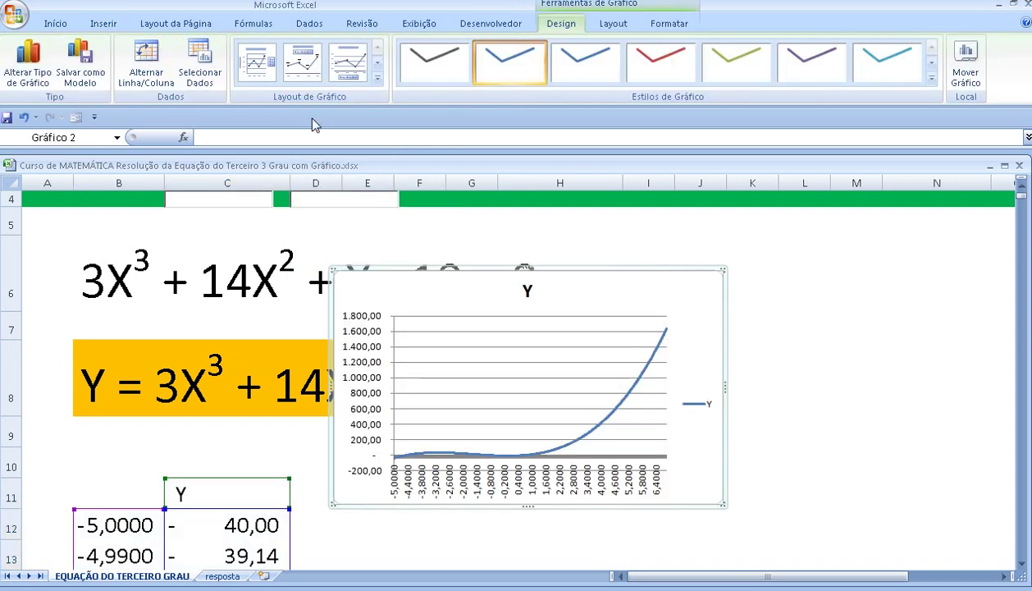
Move the line chart beside the X/Y table around rows 11–21 and delete its Y title.
{"action": "scroll", "coordinate": [560, 219], "scroll_direction": "down", "scroll_amount": 3}
{"action": "scroll", "coordinate": [605, 217], "scroll_direction": "up", "scroll_amount": 3}
{"action": "left_click_drag", "start_coordinate": [597, 286], "coordinate": [682, 520]}
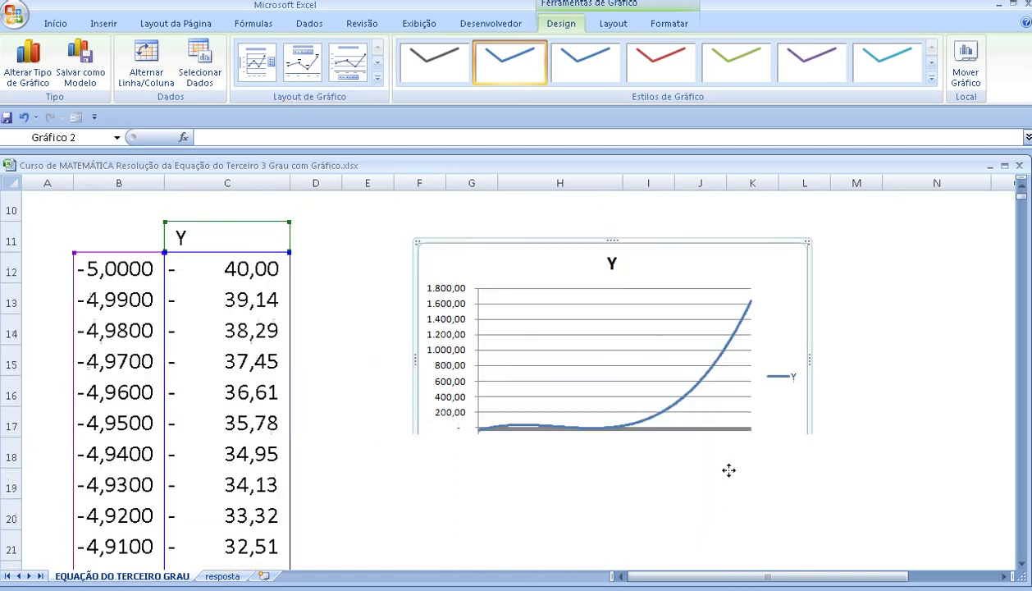
{"action": "left_click", "coordinate": [611, 264]}
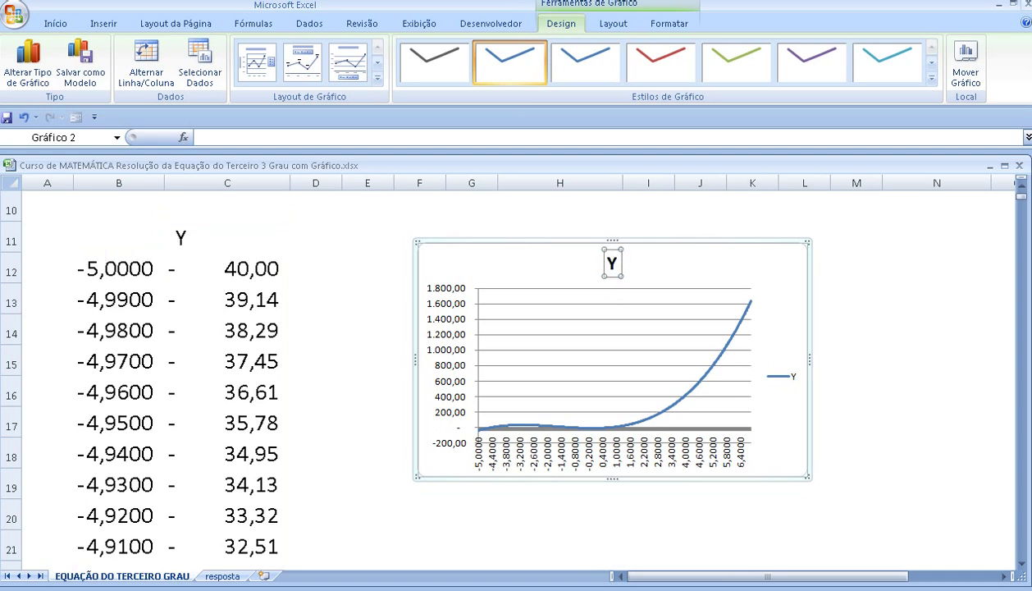
{"action": "key", "text": "Delete"}
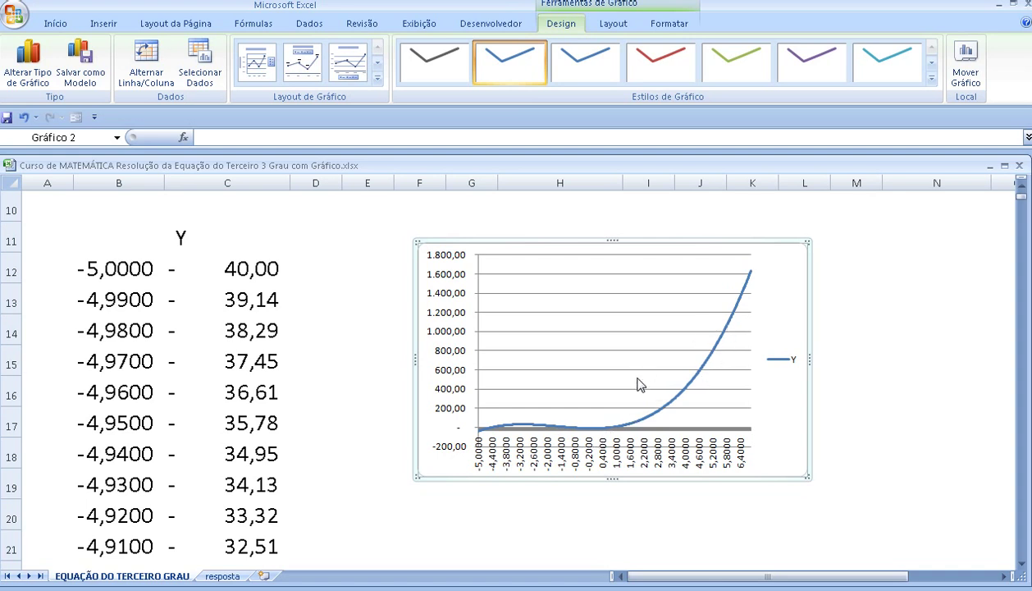
{"action": "scroll", "coordinate": [640, 391], "scroll_direction": "up", "scroll_amount": 2}
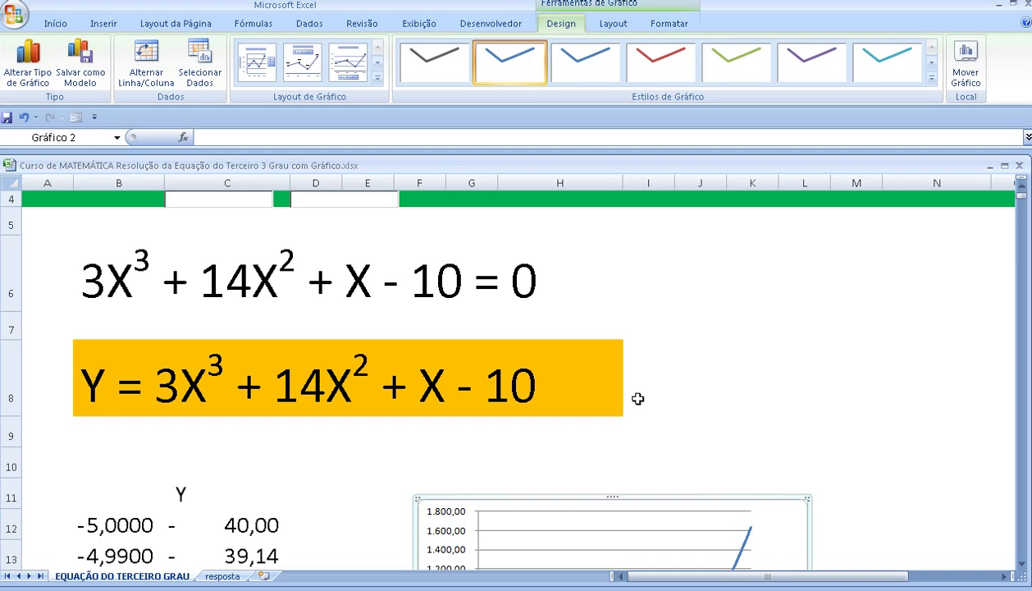
{"action": "scroll", "coordinate": [630, 403], "scroll_direction": "up", "scroll_amount": 1}
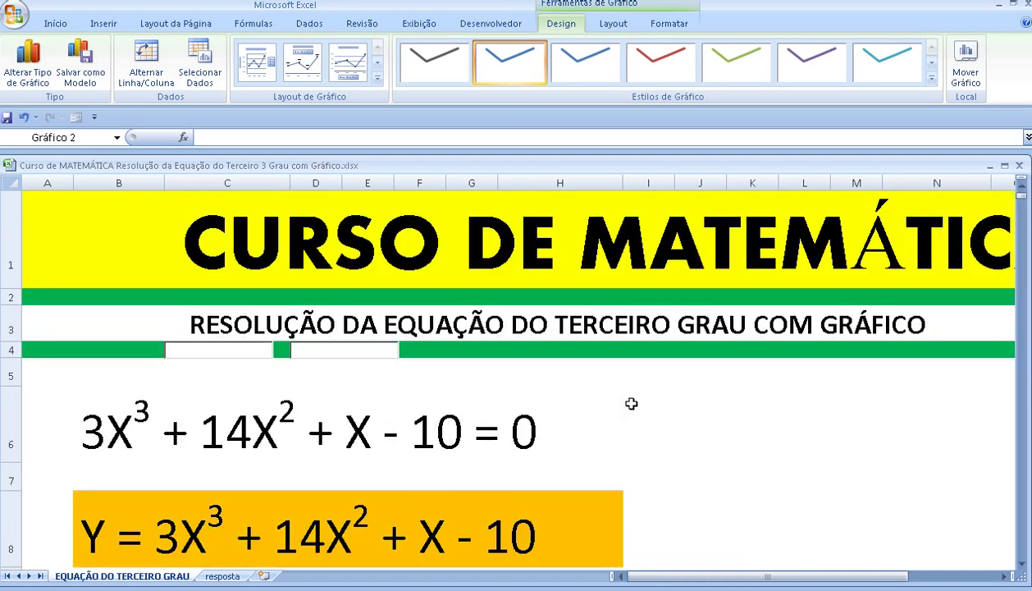